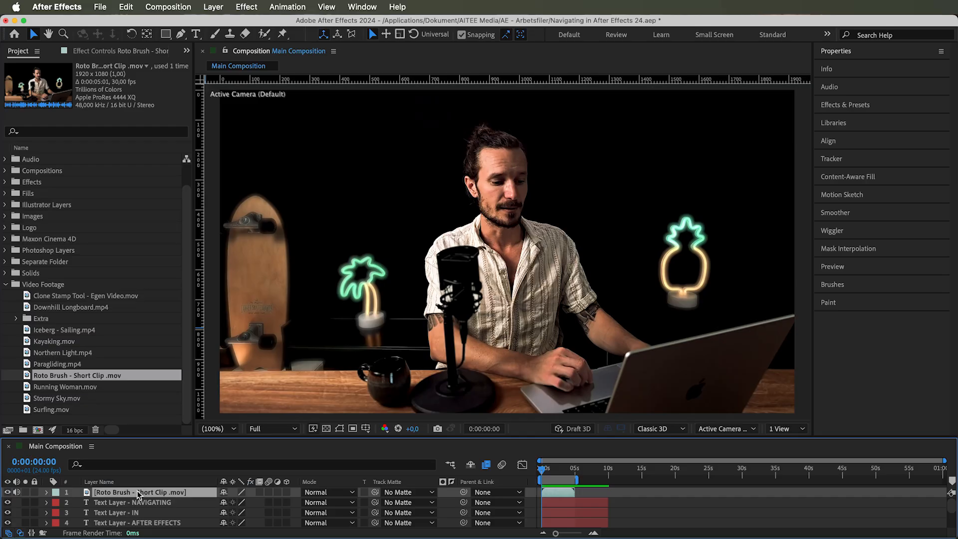
Duplicate the Roto Brush - Short Clip layer and open the top copy in its Layer viewer
left_click(126, 7)
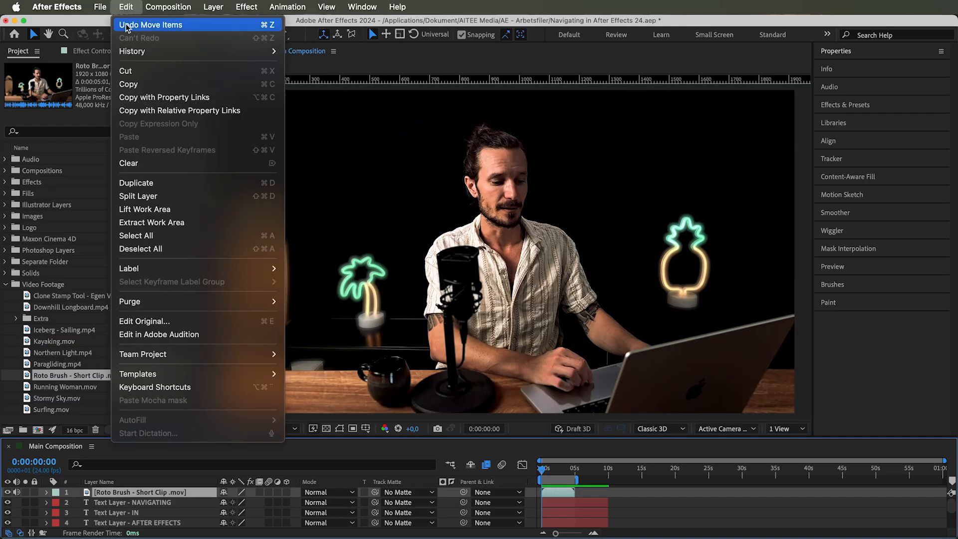
left_click(142, 189)
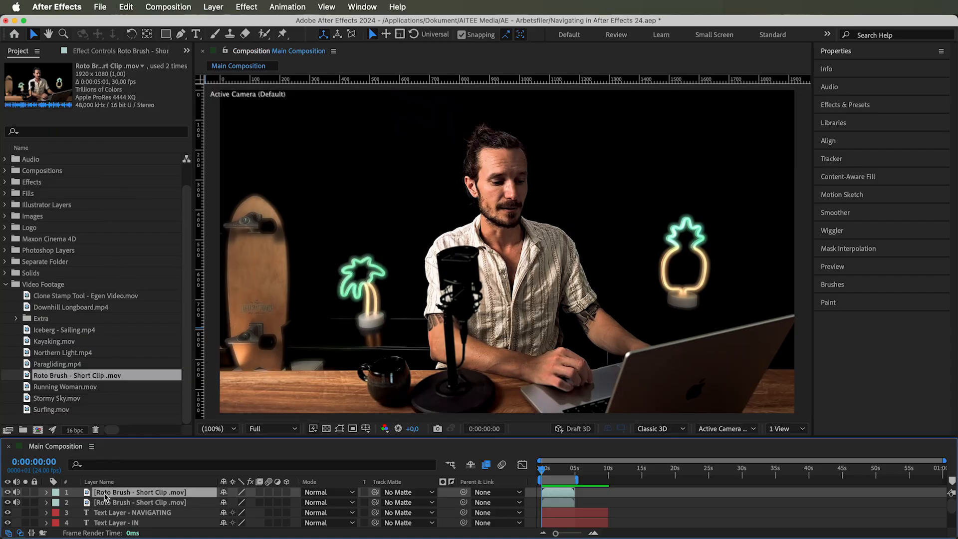
left_click(105, 504)
left_click(105, 493)
left_click(106, 501)
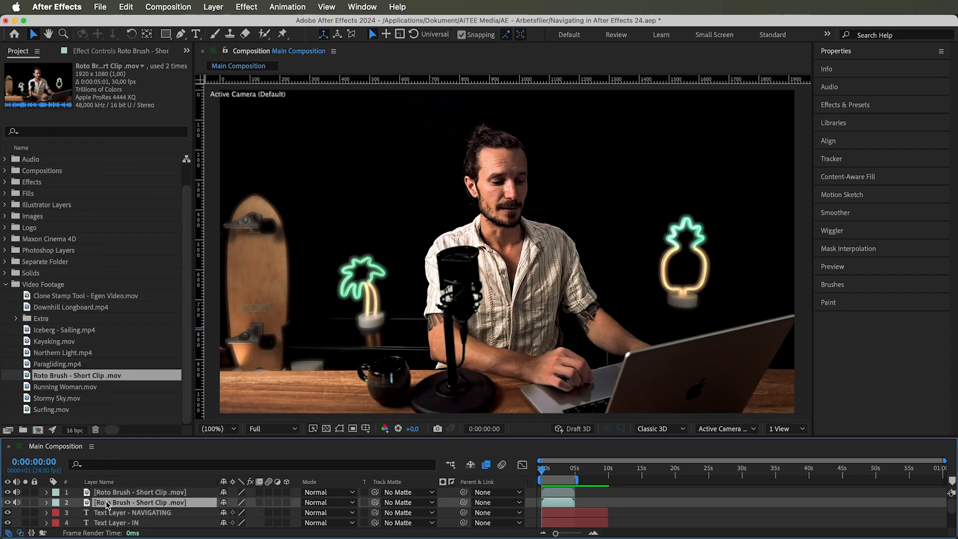
left_click(108, 495)
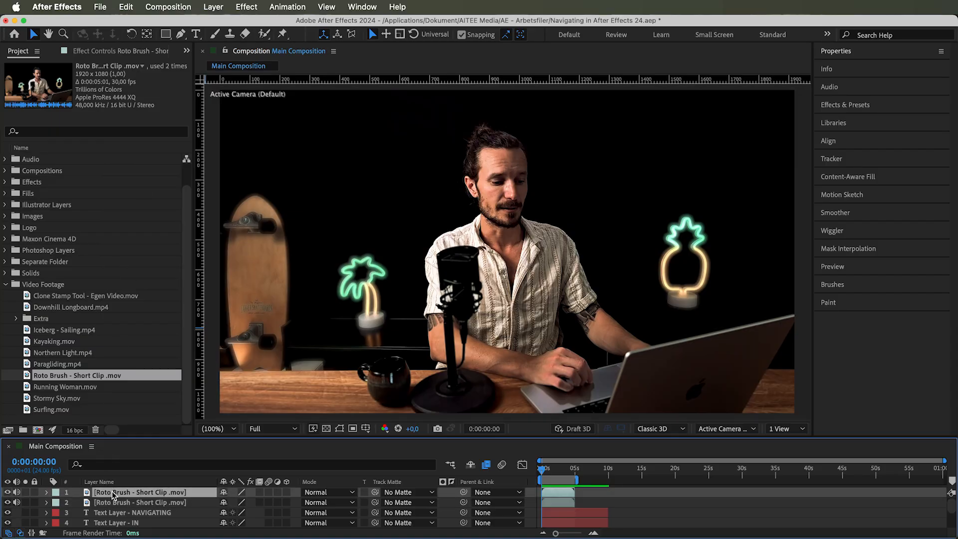
double_click(114, 495)
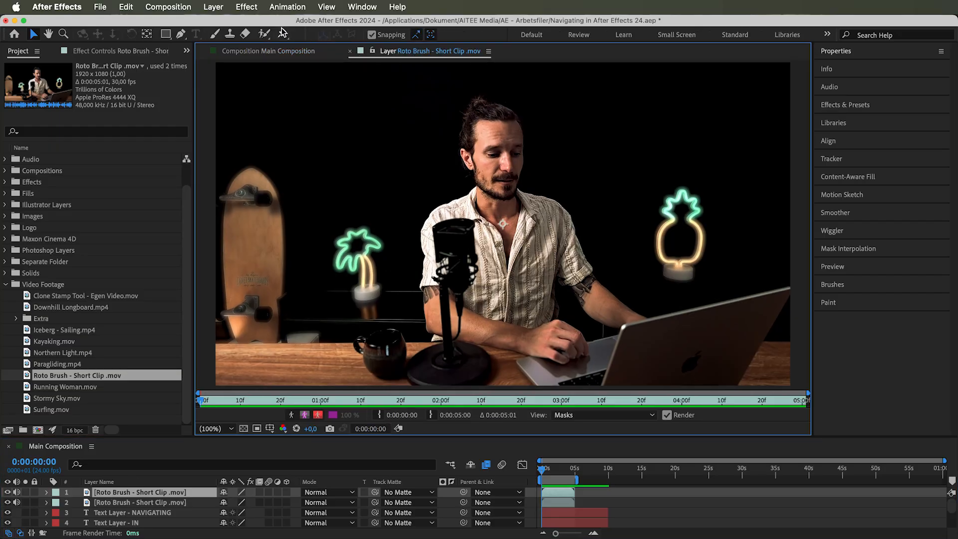
Use the Roto Brush tool to paint strokes over the man, segmenting him from the background
left_click(263, 35)
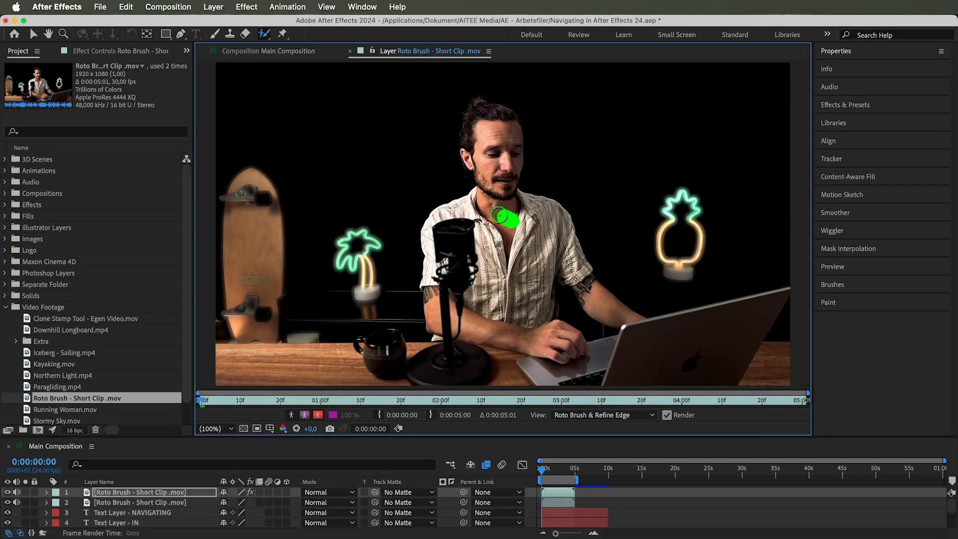
mouse_move(500, 215)
left_mouse_down()
mouse_move(453, 224)
mouse_move(439, 269)
mouse_move(450, 308)
mouse_move(473, 327)
mouse_move(567, 337)
mouse_move(550, 328)
mouse_move(531, 271)
mouse_move(544, 246)
mouse_move(621, 313)
left_mouse_up()
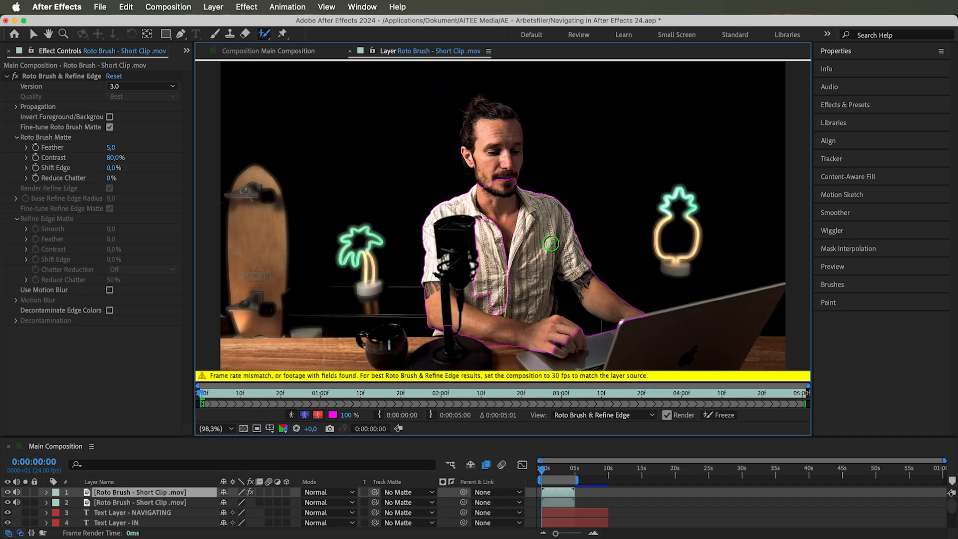
mouse_move(494, 180)
left_mouse_down()
mouse_move(479, 119)
mouse_move(497, 115)
mouse_move(514, 184)
left_mouse_up()
mouse_move(490, 221)
left_mouse_down()
mouse_move(496, 301)
mouse_move(486, 232)
mouse_move(483, 287)
mouse_move(475, 221)
left_mouse_up()
mouse_move(550, 348)
left_mouse_down()
mouse_move(575, 341)
mouse_move(566, 329)
left_mouse_up()
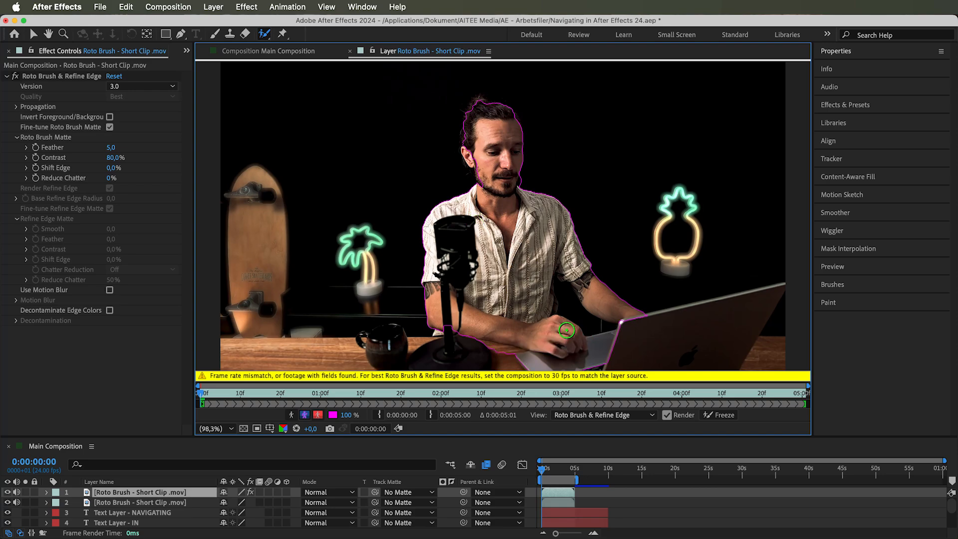
Extend the roto selection to the top of the hair and refine it along the arms and torso
mouse_move(478, 164)
left_mouse_down()
mouse_move(477, 99)
mouse_move(484, 110)
left_mouse_up()
mouse_move(568, 300)
left_mouse_down()
mouse_move(593, 325)
mouse_move(593, 357)
mouse_move(529, 359)
left_mouse_up()
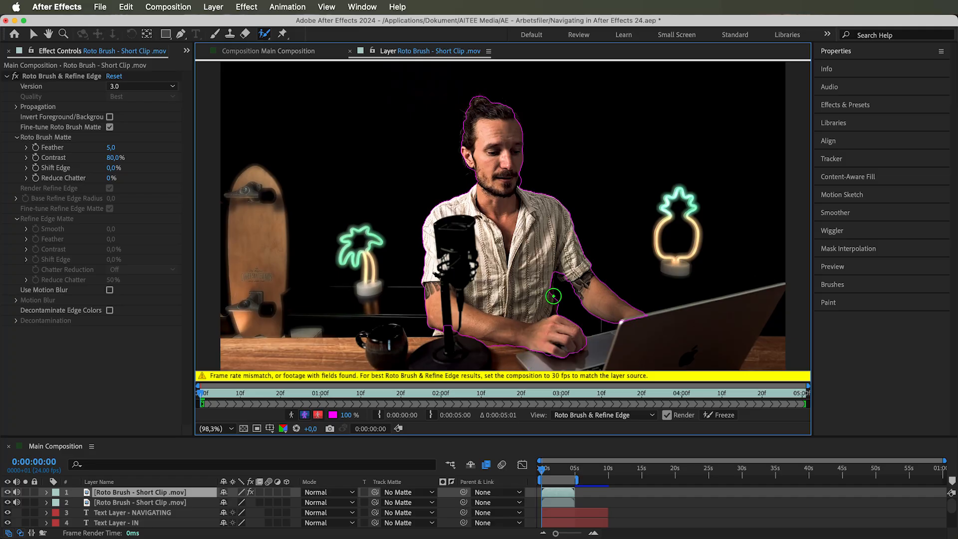
mouse_move(548, 293)
left_mouse_down()
mouse_move(548, 264)
mouse_move(569, 276)
left_mouse_up()
left_click_drag(450, 324, 470, 326)
left_click_drag(492, 227, 601, 227)
left_click_drag(363, 195, 286, 195)
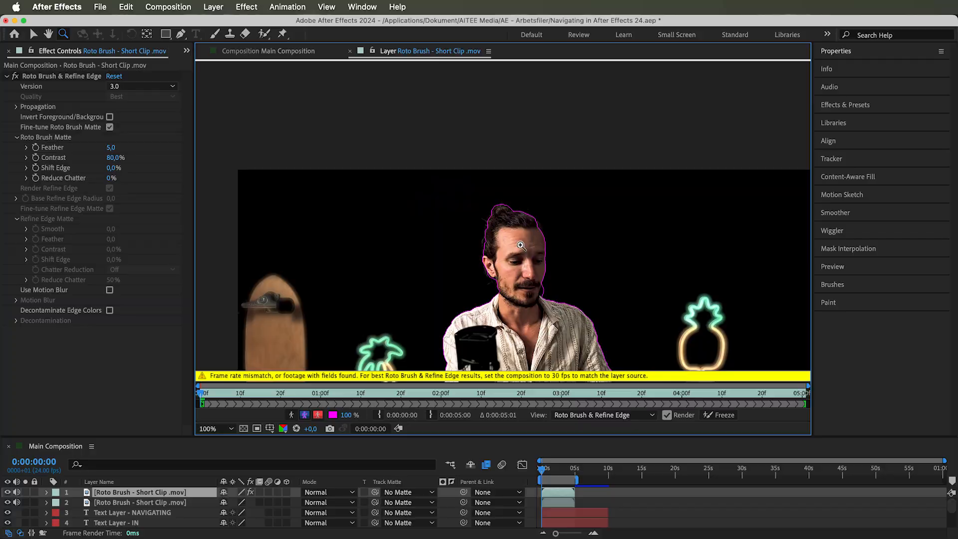
Zoom to 200% and paint a Refine Edge stroke along the hair outline, then return to the Selection tool
left_click(523, 250)
left_click_drag(264, 33, 330, 47)
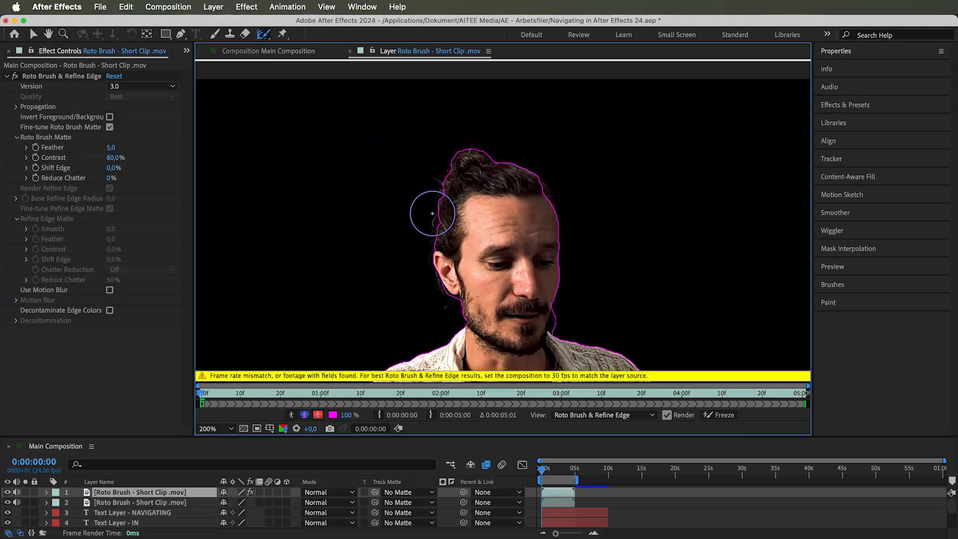
mouse_move(422, 235)
left_mouse_down()
mouse_move(436, 173)
mouse_move(454, 150)
mouse_move(506, 159)
mouse_move(563, 189)
left_mouse_up()
key("v")
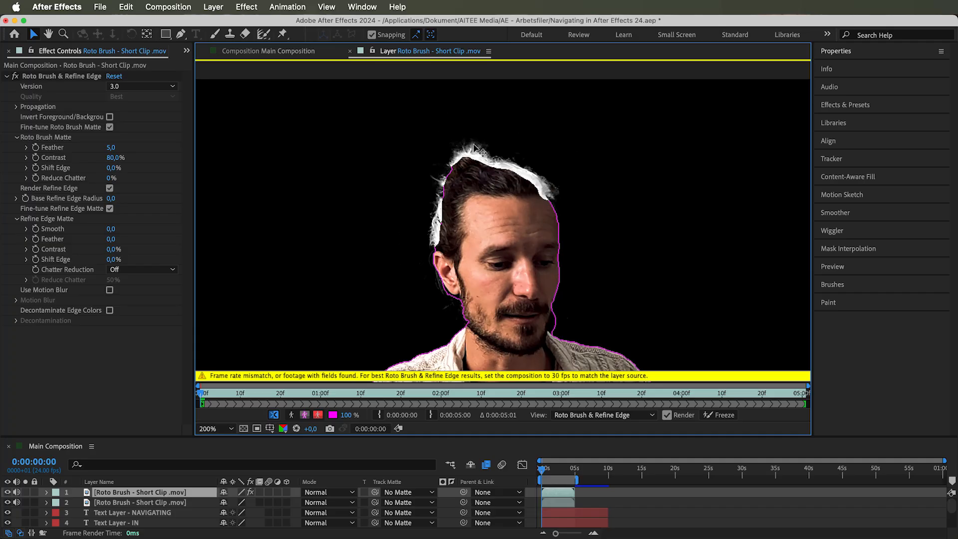
Set the preview range to Work Area
left_click(215, 428)
left_click(265, 215)
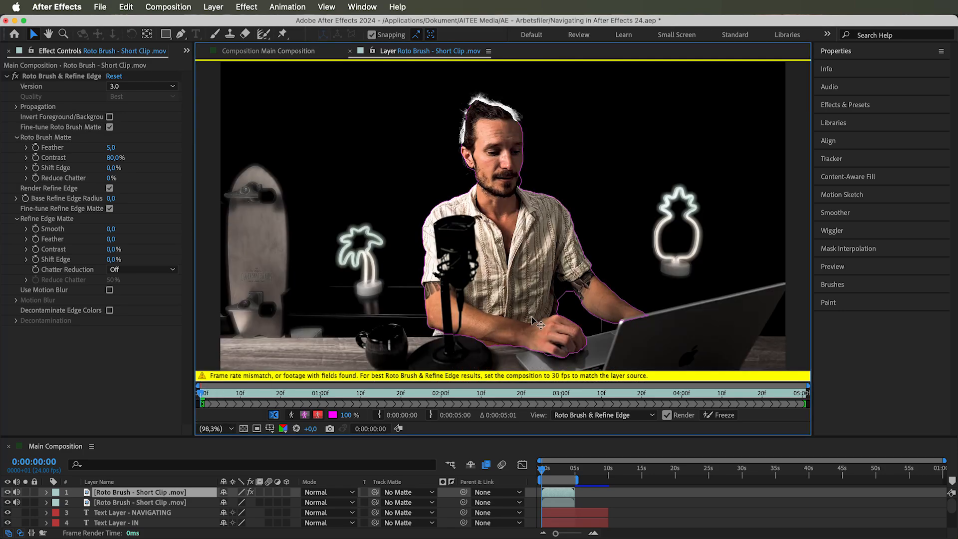
left_click(844, 269)
scroll(911, 244, "down", 5)
left_click(911, 244)
left_click(912, 244)
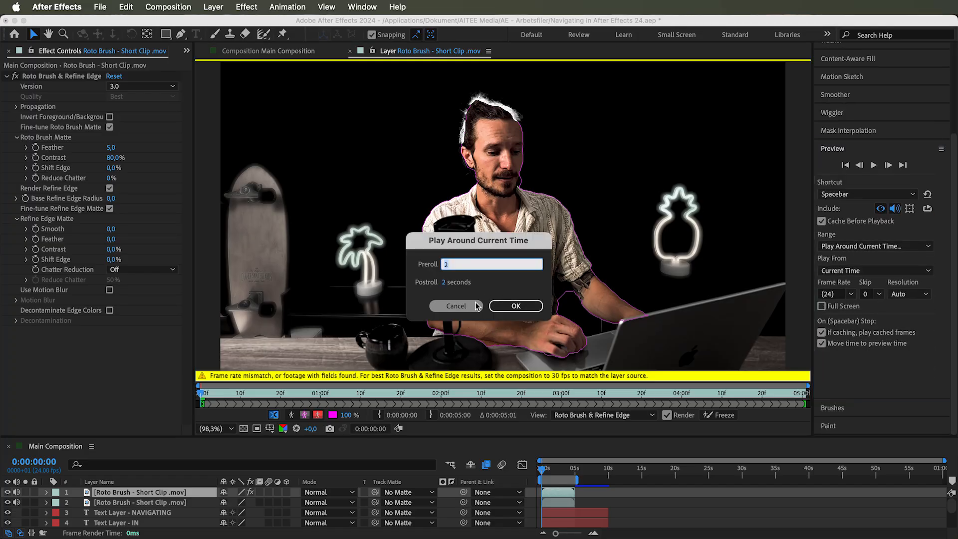
left_click(478, 304)
Play the layer preview to check the roto propagation, then return to the first frame
left_click(336, 292)
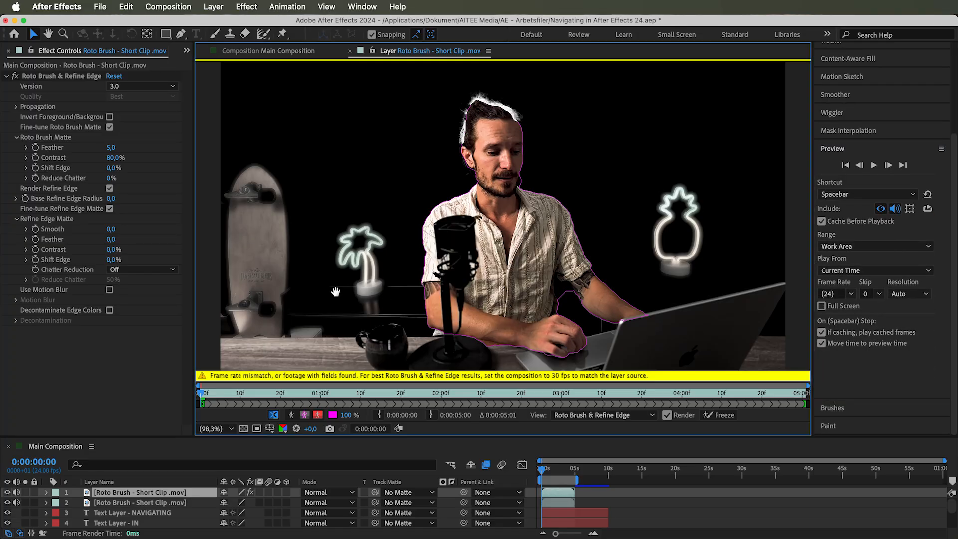
key("space")
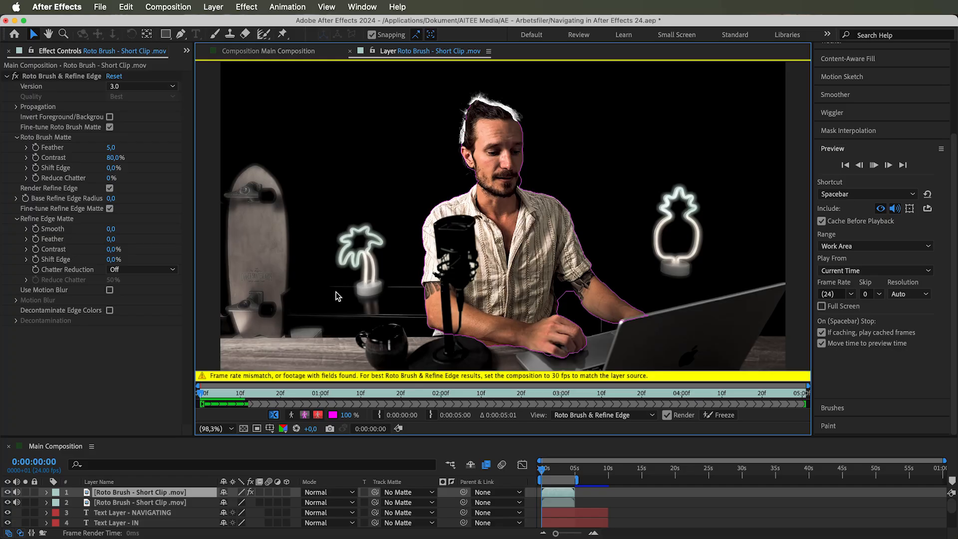
left_click(236, 393)
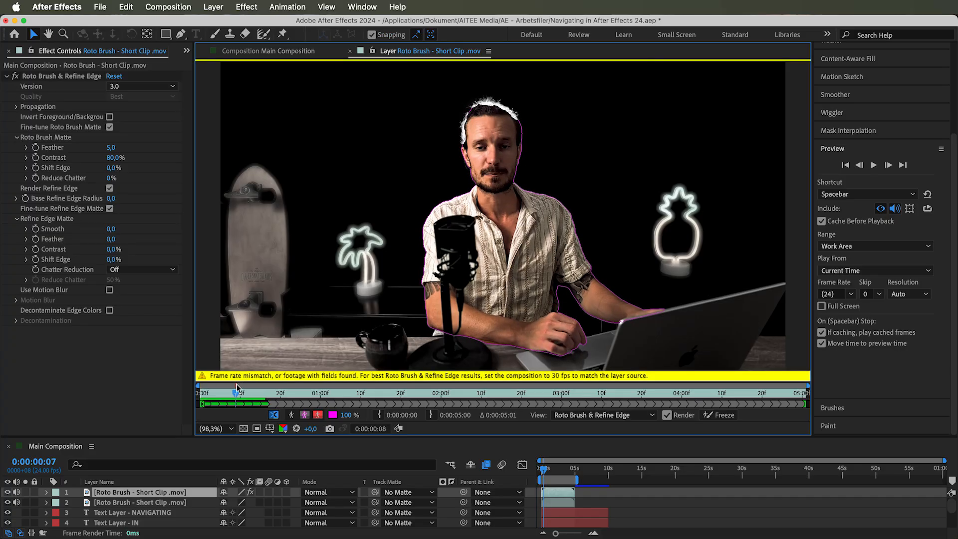
left_click_drag(231, 392, 190, 388)
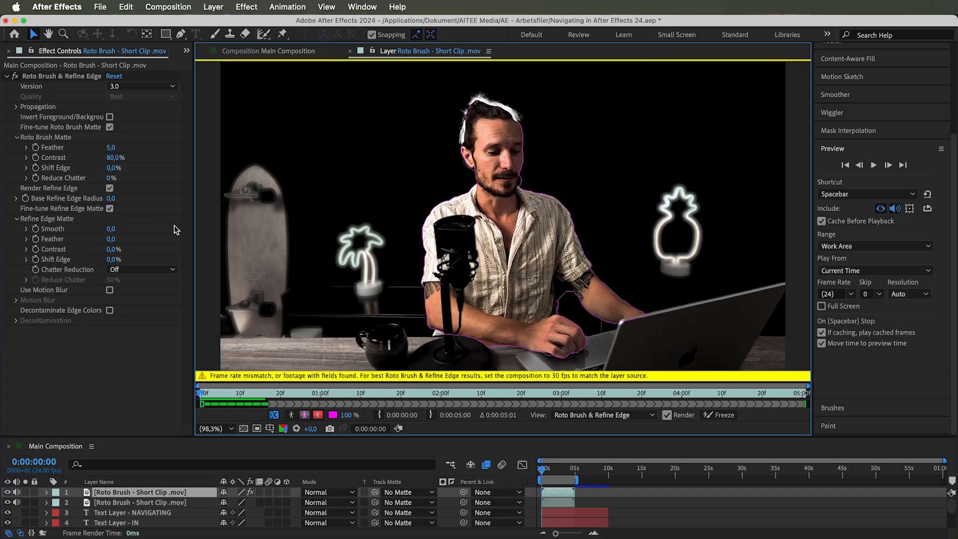
Set the Main Composition frame rate to 30 fps in Composition Settings
left_click(176, 4)
left_click(187, 46)
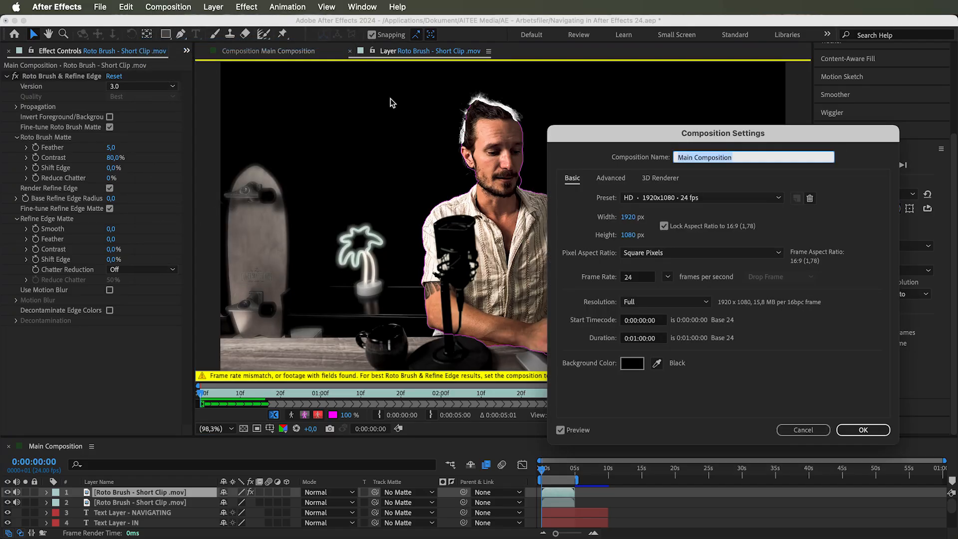
double_click(628, 277)
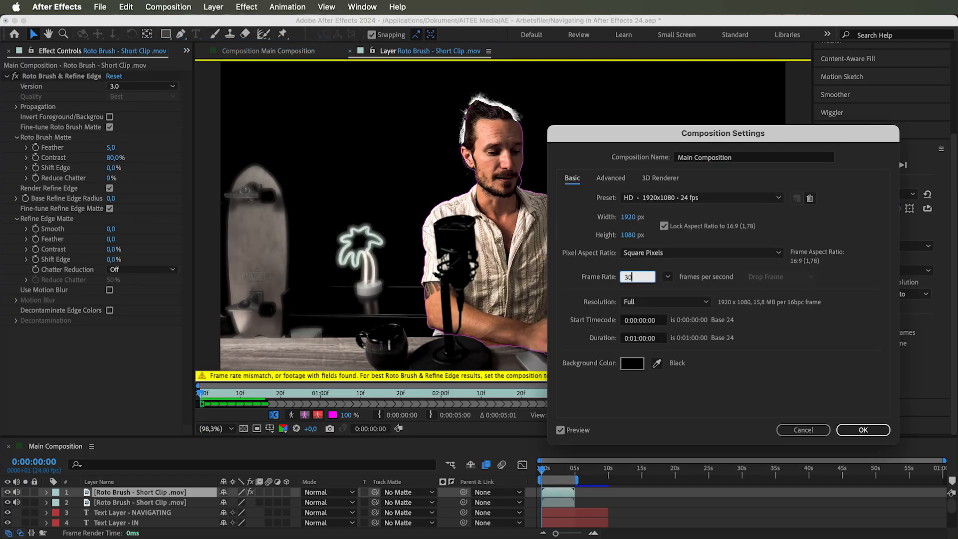
left_click(853, 430)
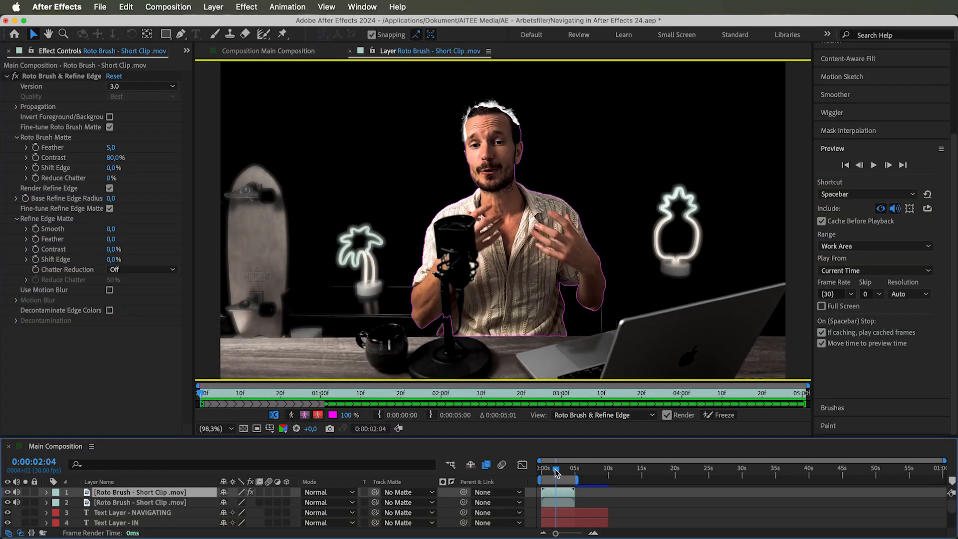
Scrub to about 3 seconds and play back the roto propagation
mouse_move(557, 473)
left_mouse_down()
mouse_move(573, 470)
mouse_move(544, 473)
left_mouse_up()
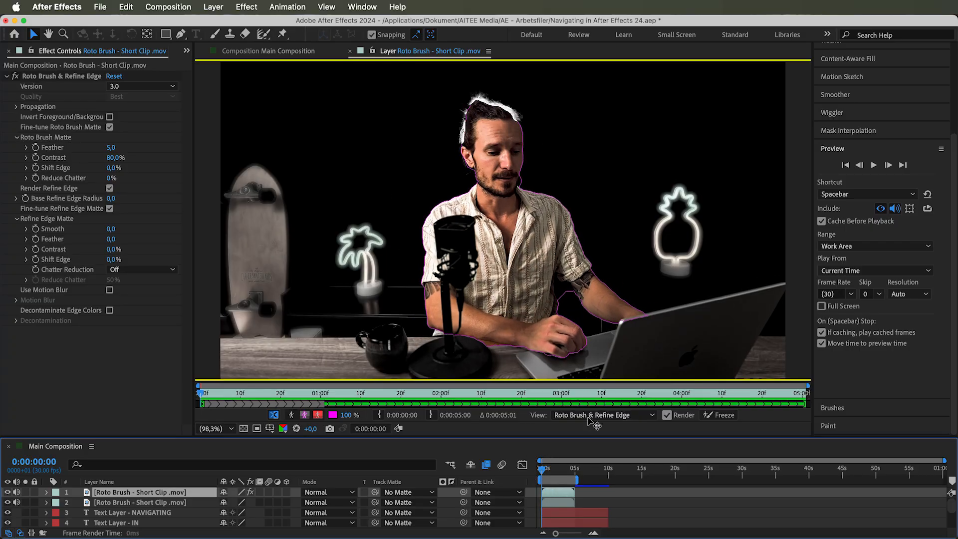
left_click_drag(543, 471, 566, 471)
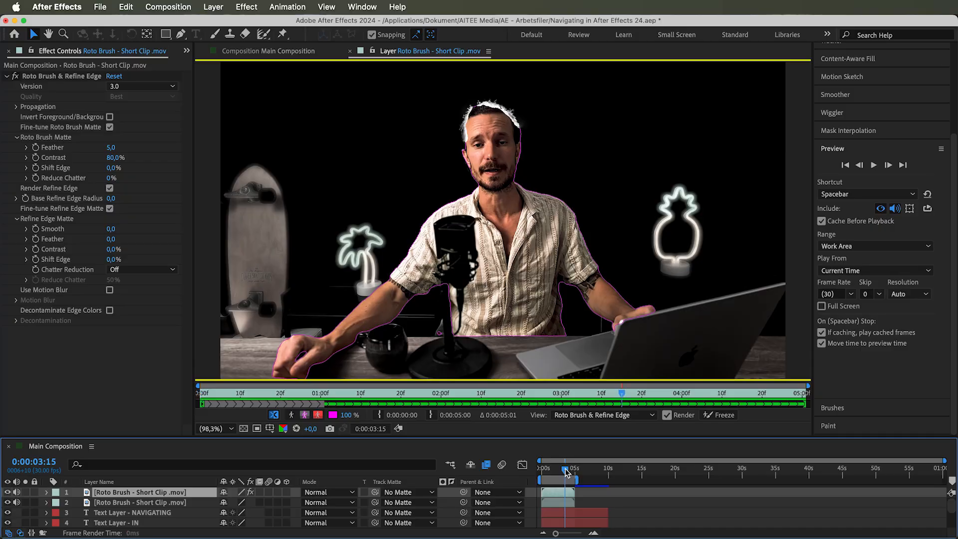
key("space")
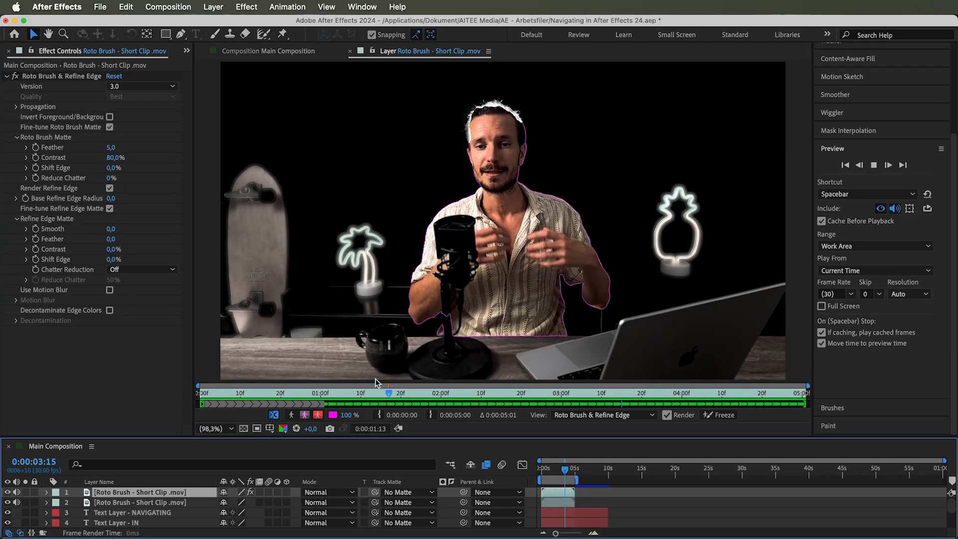
key("space")
Move to frame 3:03 in the layer timeline and freeze the Roto Brush propagation
mouse_move(488, 396)
left_mouse_down()
mouse_move(721, 394)
mouse_move(520, 418)
mouse_move(573, 418)
left_mouse_up()
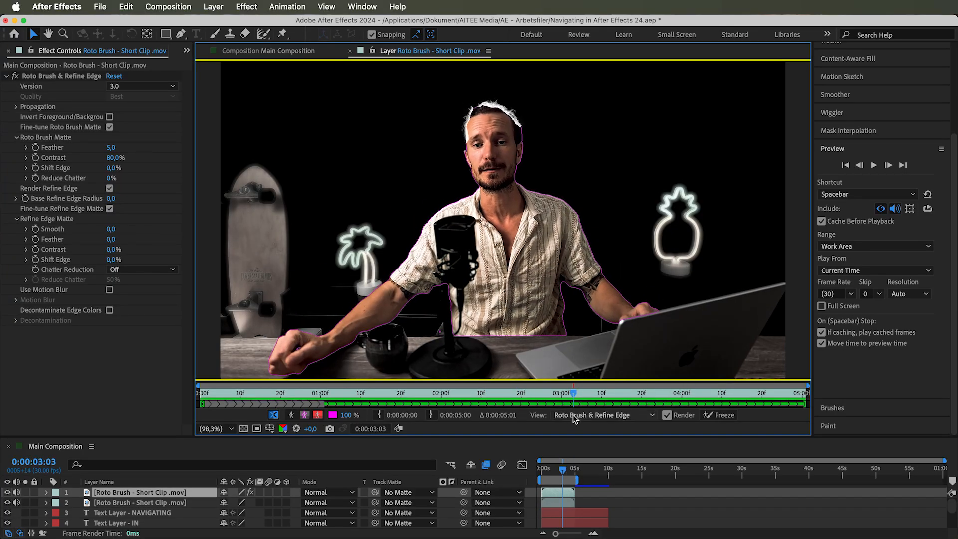
left_click(721, 422)
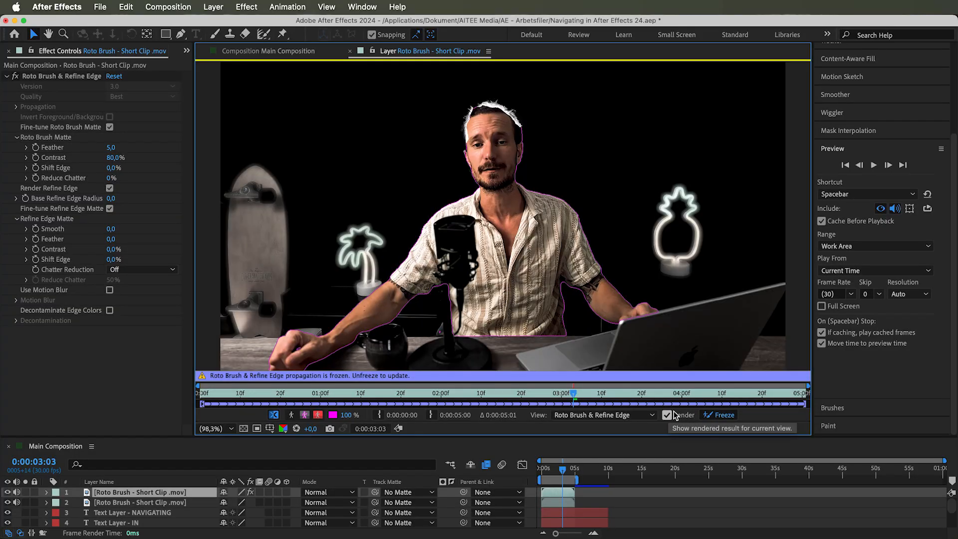
Inspect the frozen matte by toggling render, alpha and alpha boundary views while scrubbing the timeline
left_click(671, 414)
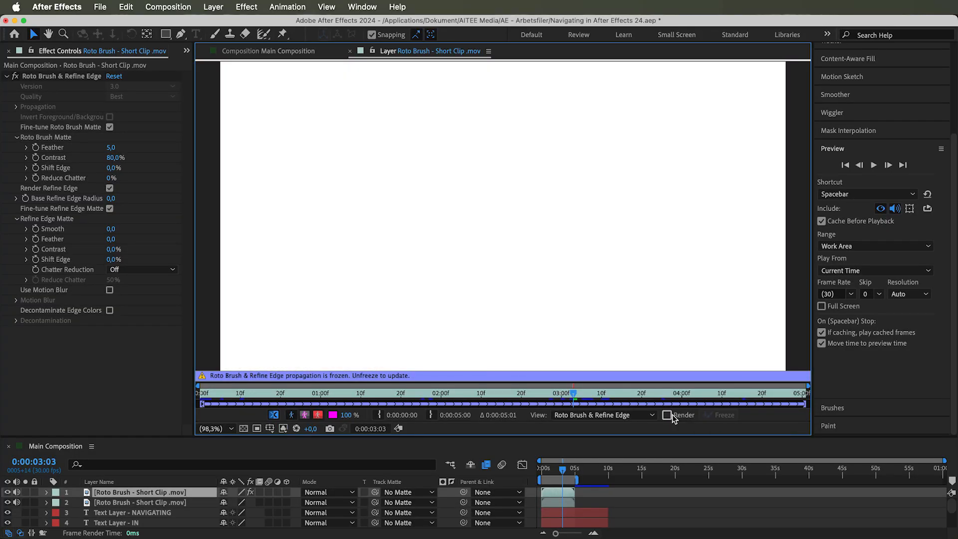
left_click(671, 415)
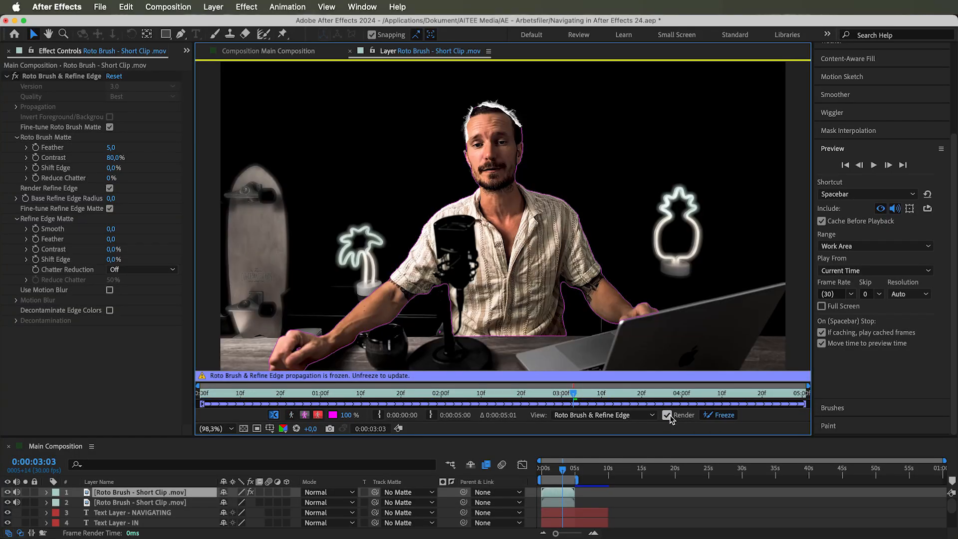
left_click(293, 414)
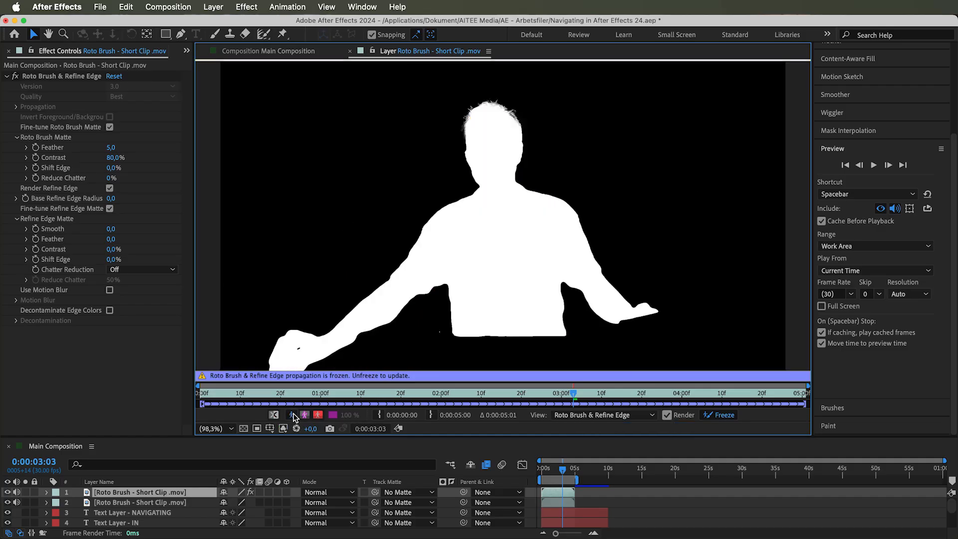
left_click_drag(566, 472, 554, 474)
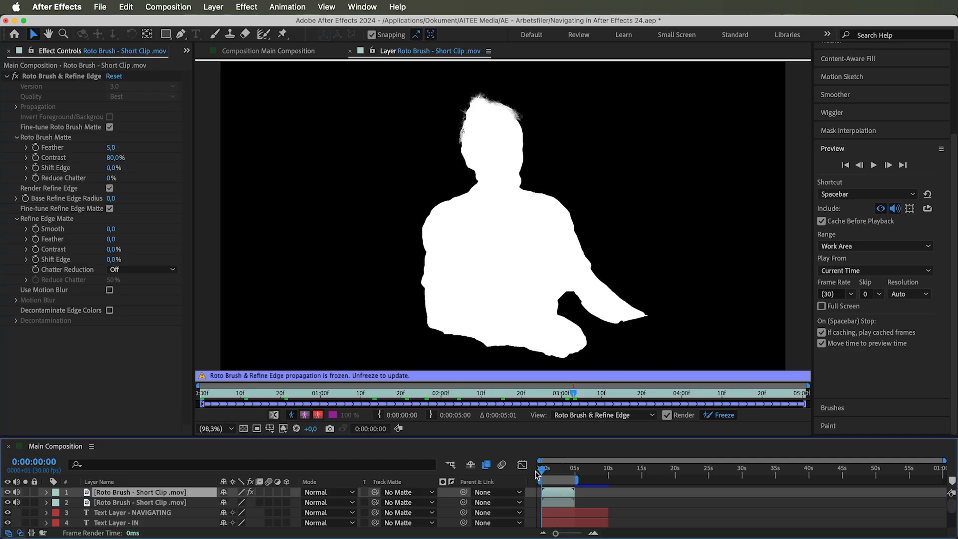
left_click_drag(548, 472, 567, 468)
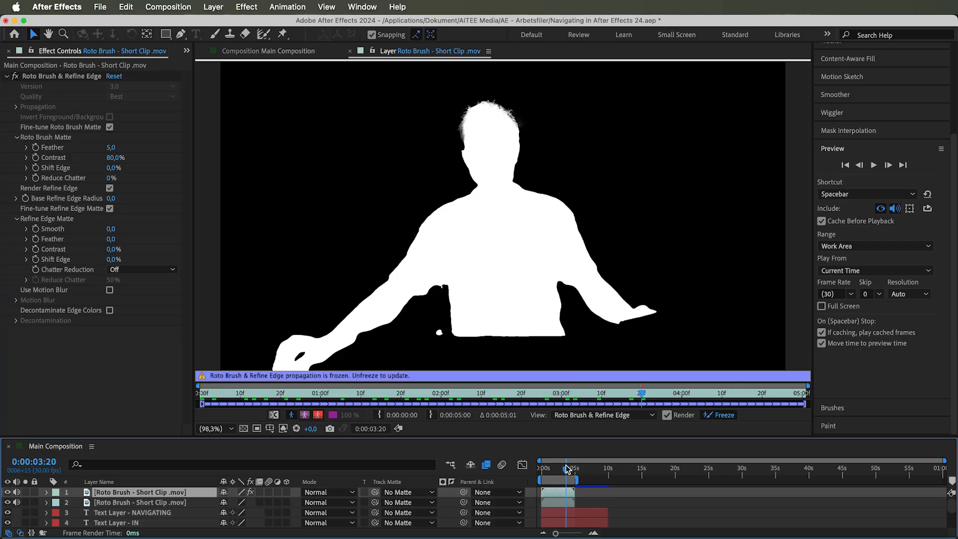
left_click(305, 416)
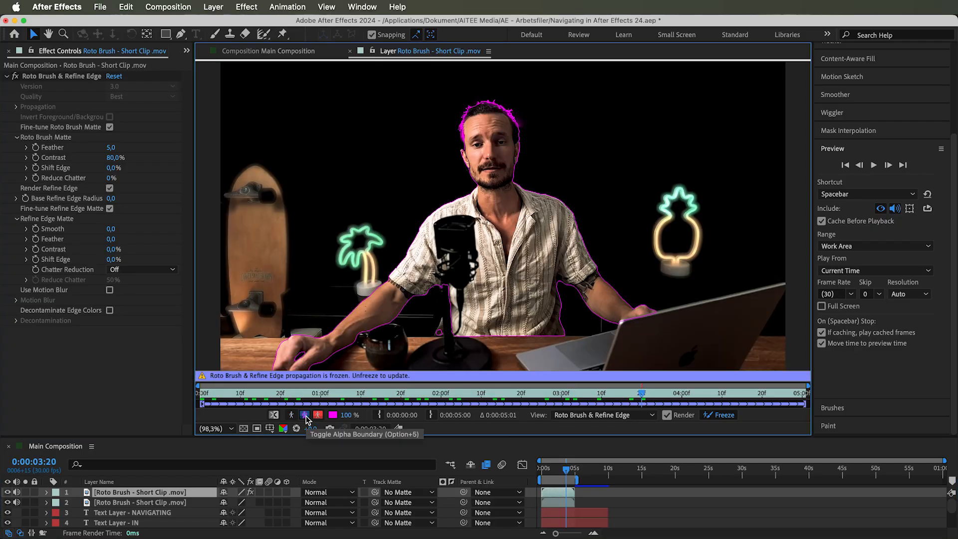
left_click(317, 417)
key("space")
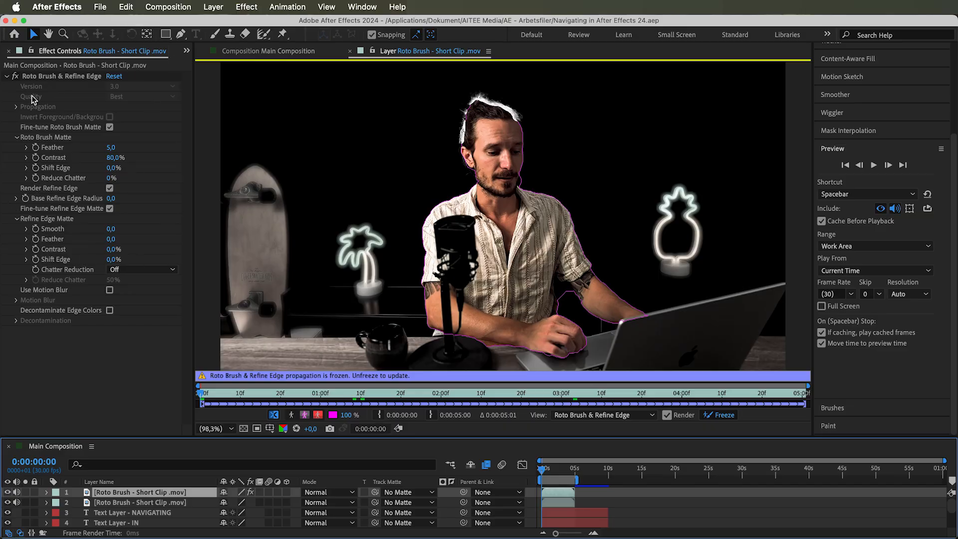
Switch the Roto Brush & Refine Edge effect's version to 2.0
left_click(53, 78)
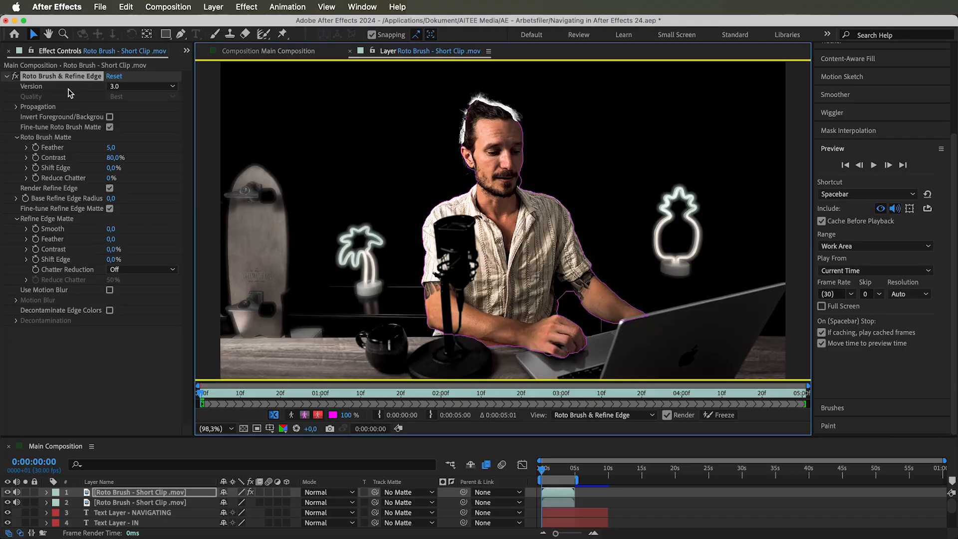
left_click(131, 86)
left_click(131, 112)
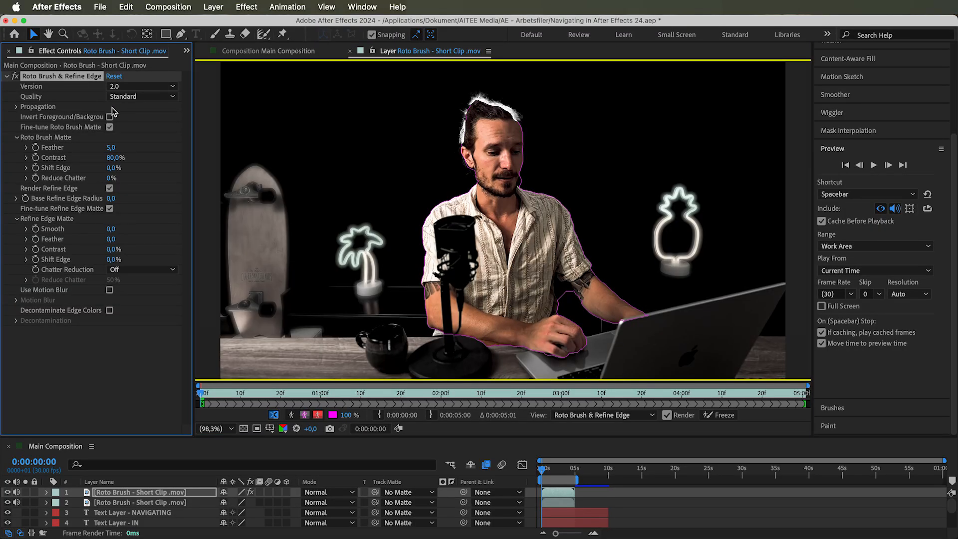
Set the Roto Brush & Refine Edge Quality to Best
left_click(123, 97)
left_click(134, 110)
left_click(136, 97)
left_click(128, 123)
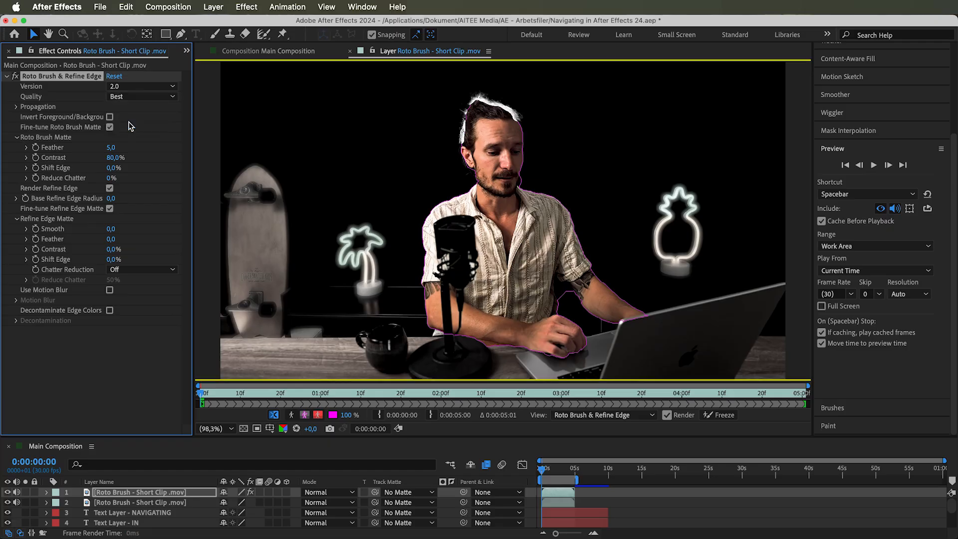
Switch the Roto Brush & Refine Edge effect's version to 3.0
left_click(124, 87)
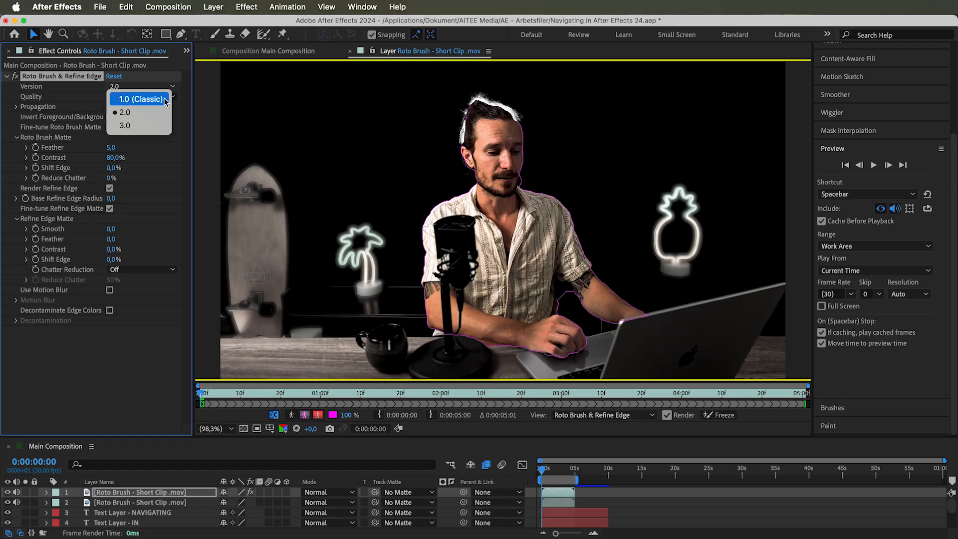
left_click(148, 100)
left_click(145, 88)
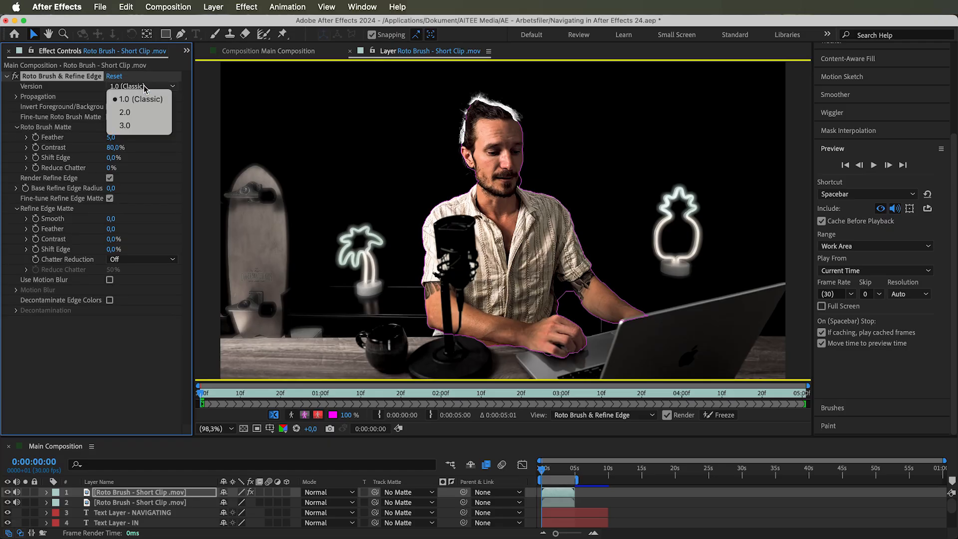
left_click(143, 125)
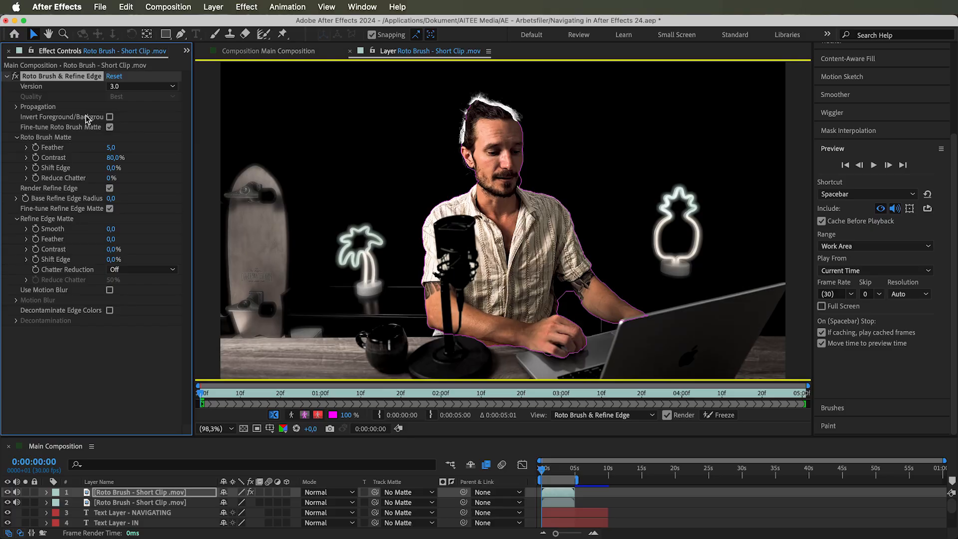
Expand the Propagation settings and enable View Search Region and Enable Classic Controls
left_click(16, 106)
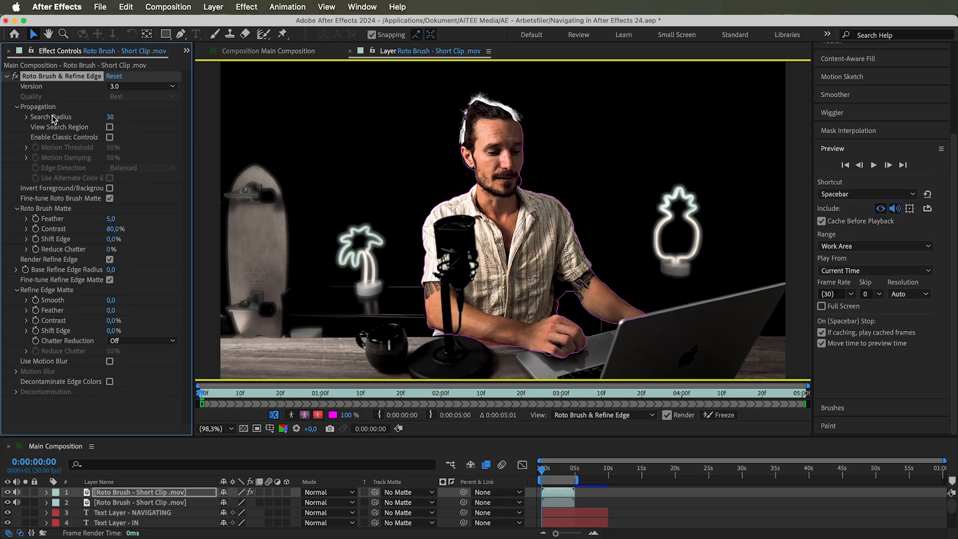
left_click(27, 118)
left_click_drag(541, 471, 551, 471)
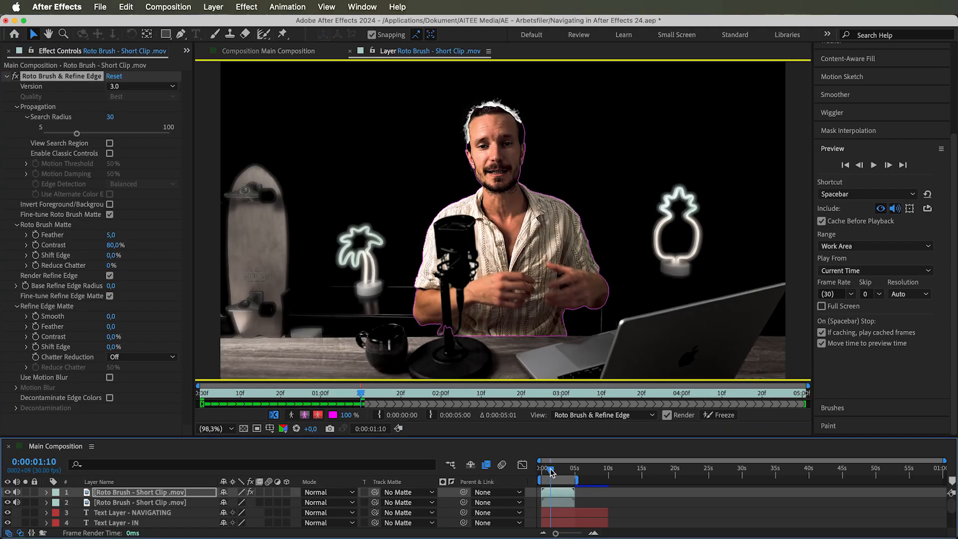
left_click(110, 144)
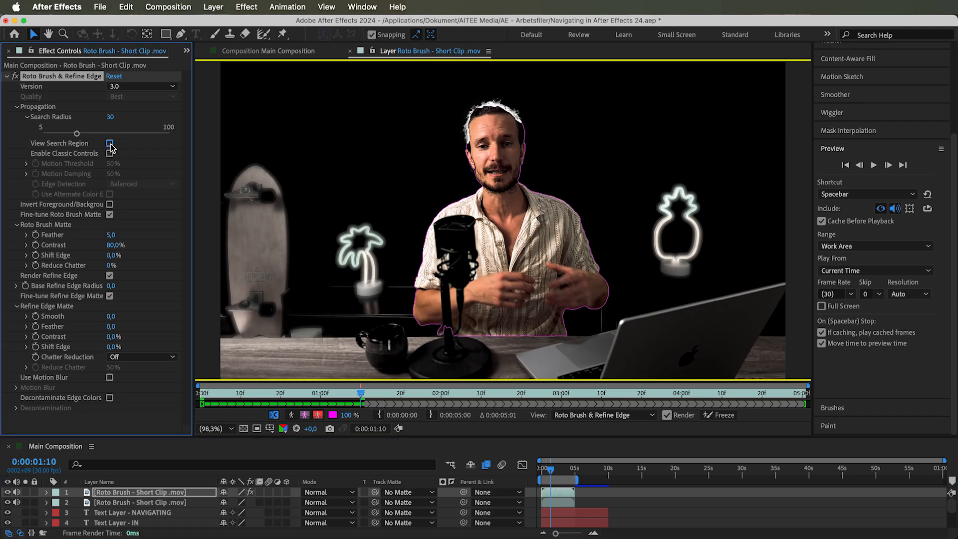
left_click(109, 153)
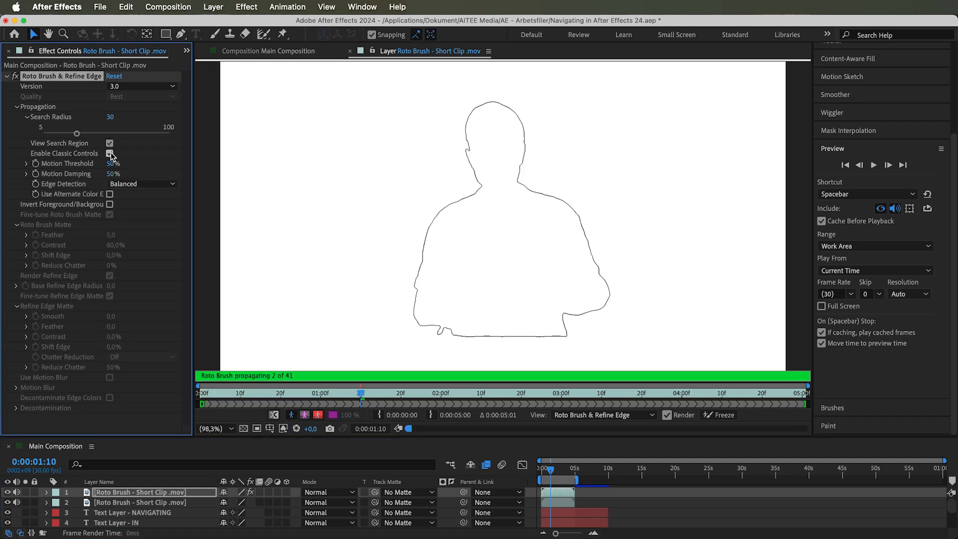
Switch the viewer to the search region display at 1:00 and play back the clip to examine it
left_click(274, 415)
left_click(547, 469)
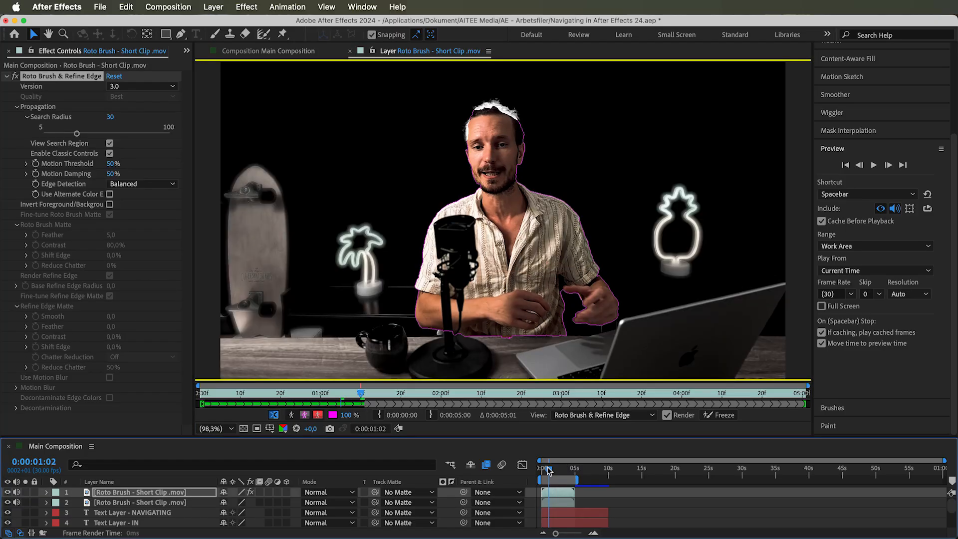
left_click(291, 415)
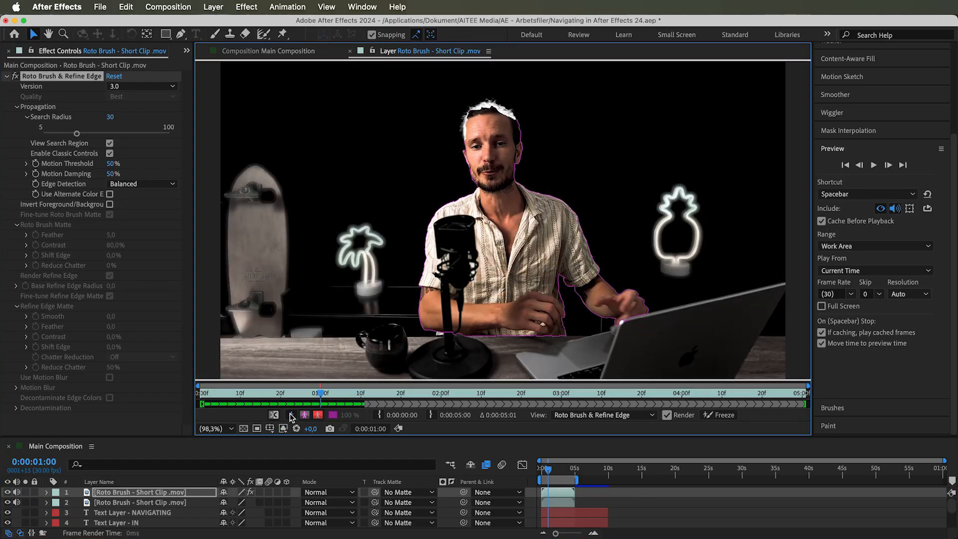
left_click(291, 415)
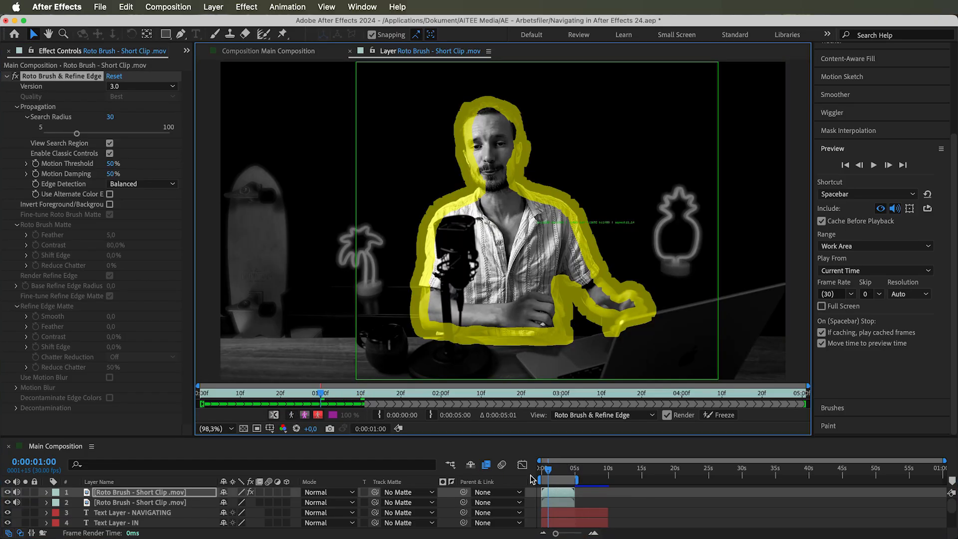
key("space")
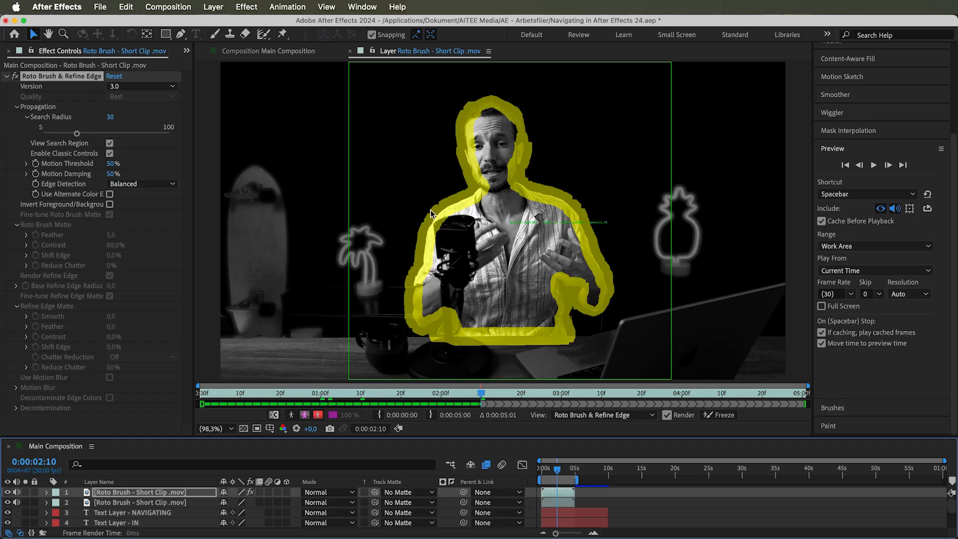
Try a Search Radius of 12 and return it to 30
left_click_drag(111, 117, 83, 119)
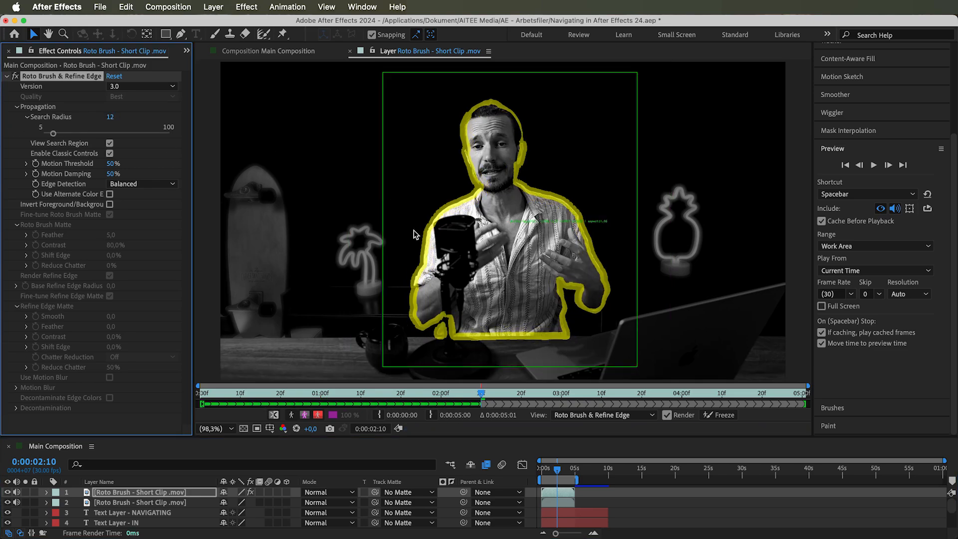
left_click_drag(56, 135, 119, 137)
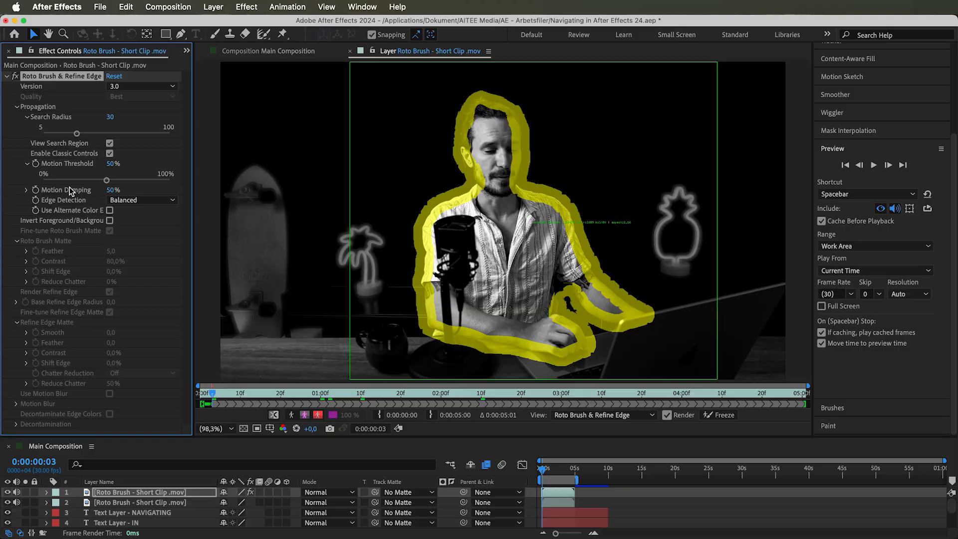
Set Motion Damping to 100% and scrub the timeline to check the search region
left_click(27, 190)
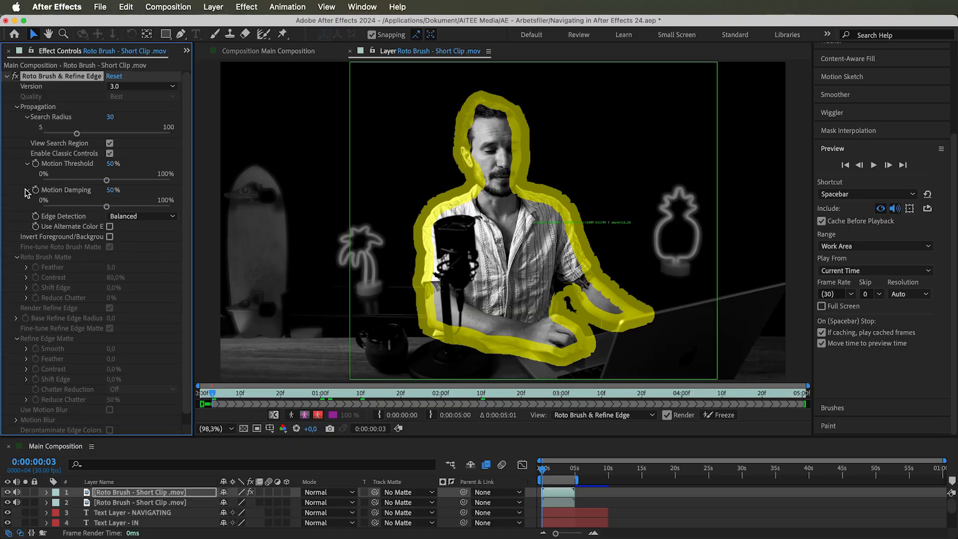
left_click_drag(113, 190, 167, 190)
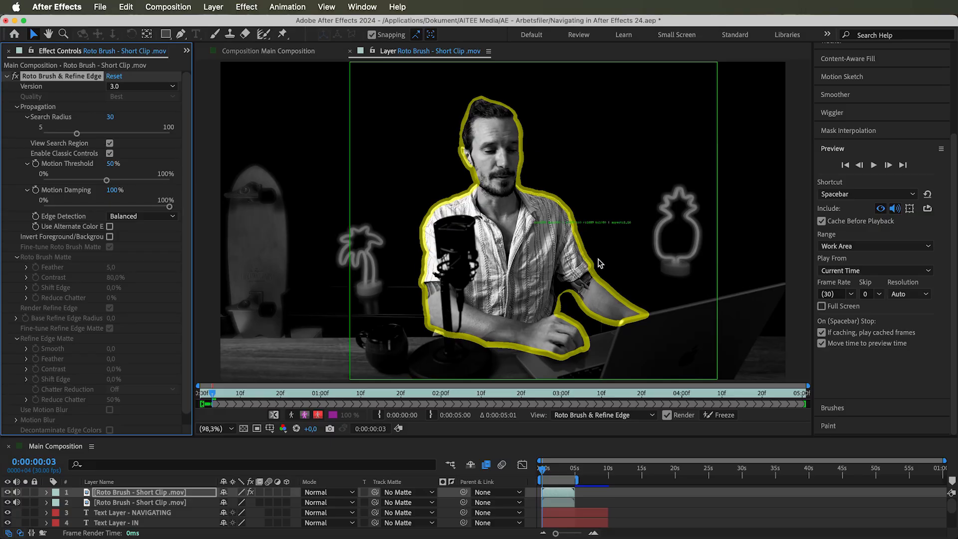
left_click_drag(544, 465, 562, 472)
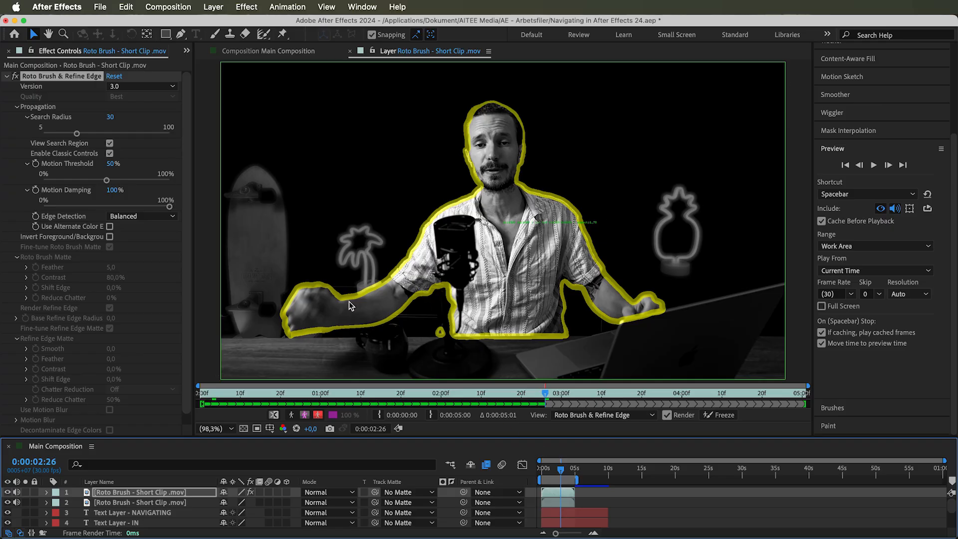
Try the Favor Predicted Edges and Favor Current Edges edge detection modes
left_click(71, 220)
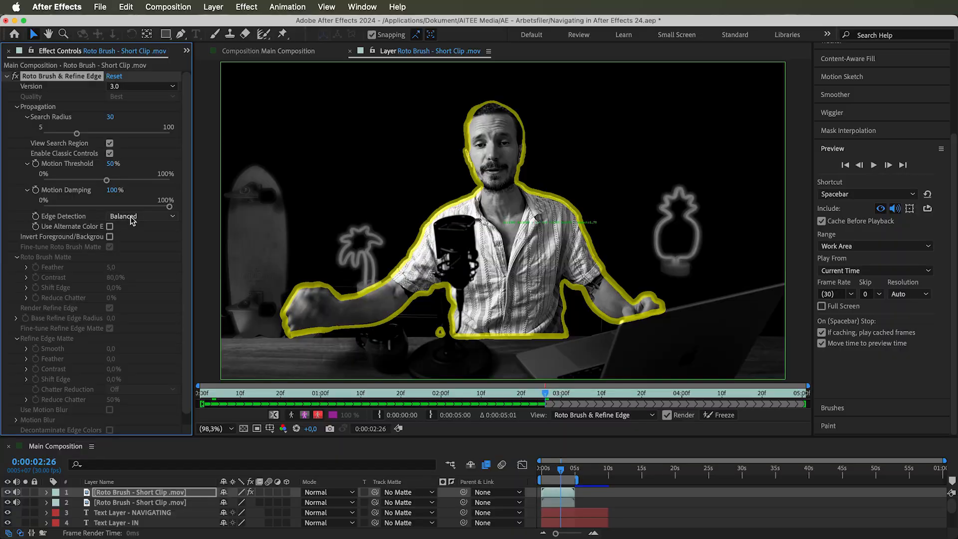
left_click(132, 216)
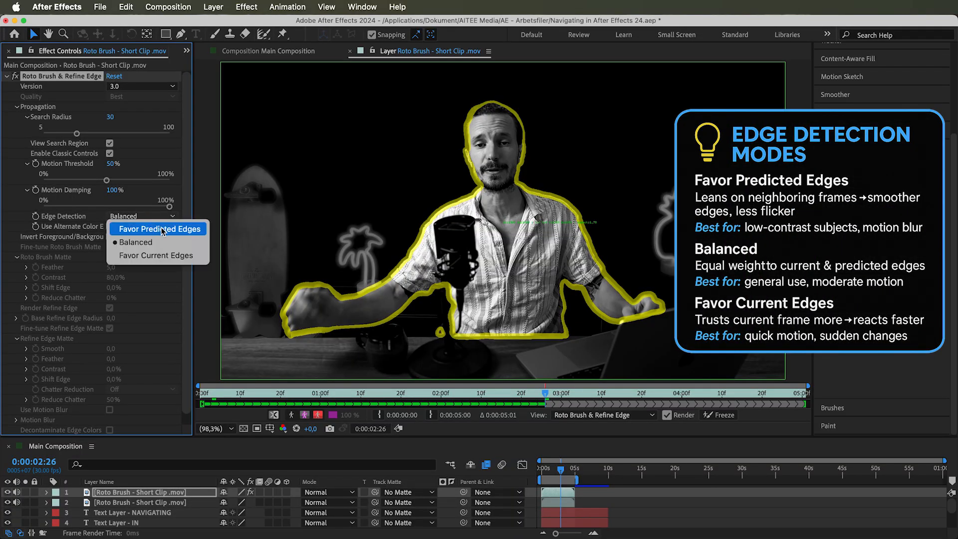
left_click(150, 232)
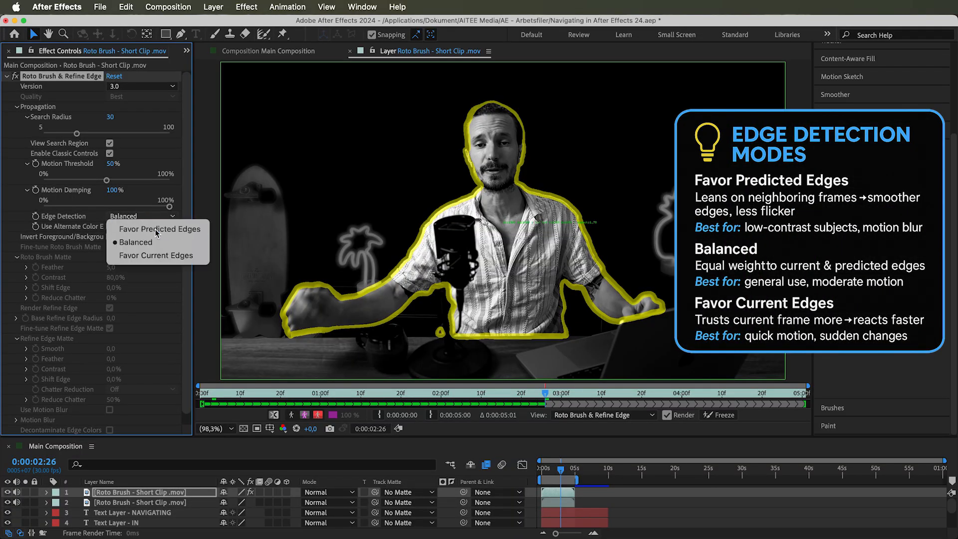
left_click(542, 458)
left_click(150, 218)
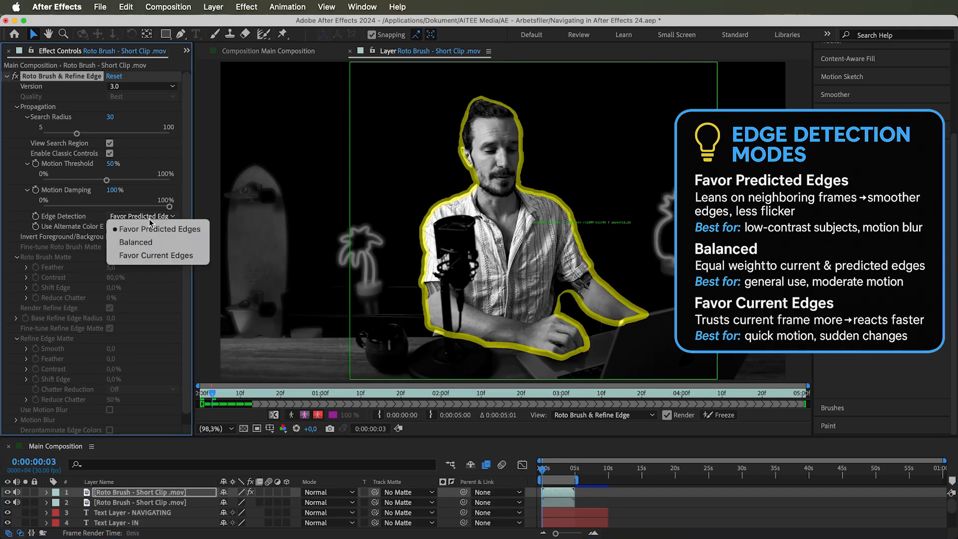
left_click(156, 256)
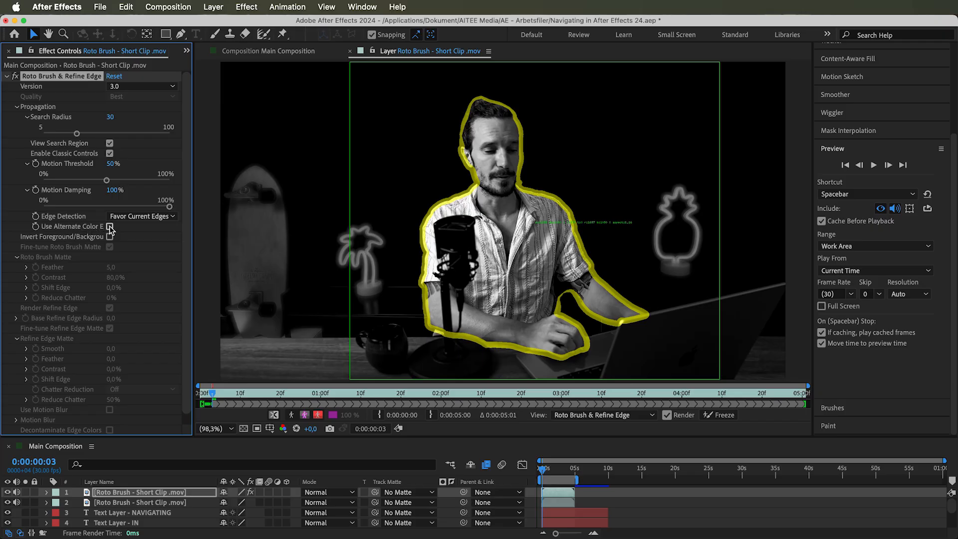
Enable Use Alternate Color Estimation and switch the viewer to the alpha matte
left_click(110, 227)
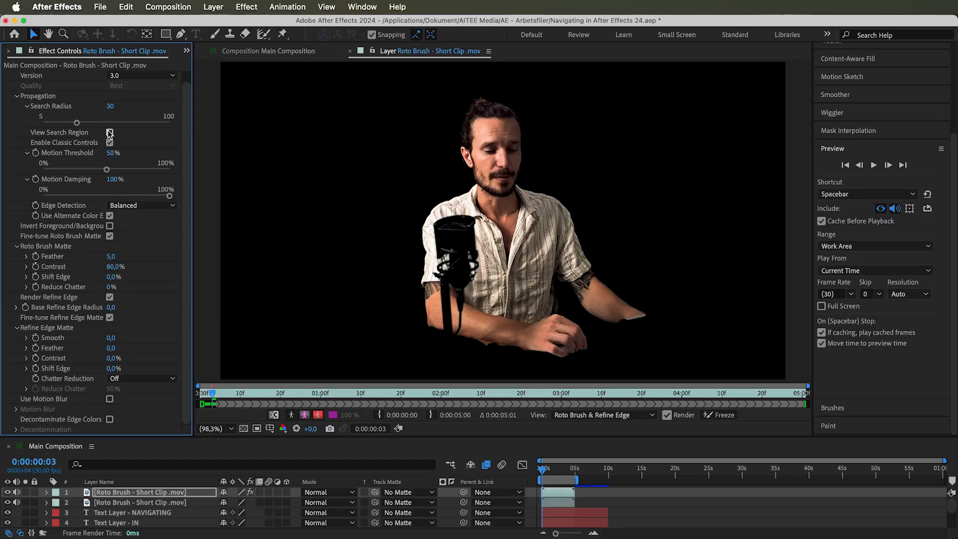
left_click(291, 415)
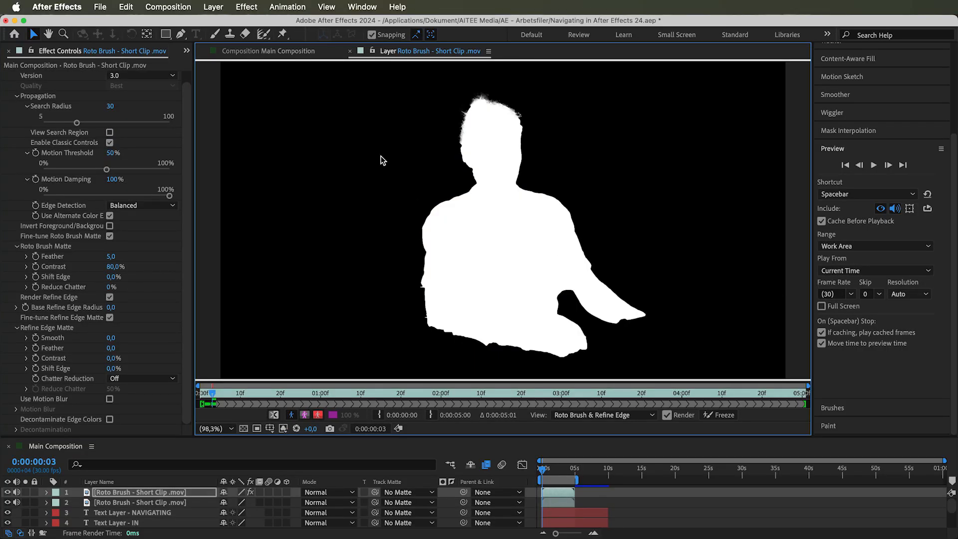
Try inverting the foreground and background of the Roto Brush matte, then turn it off again
left_click(109, 226)
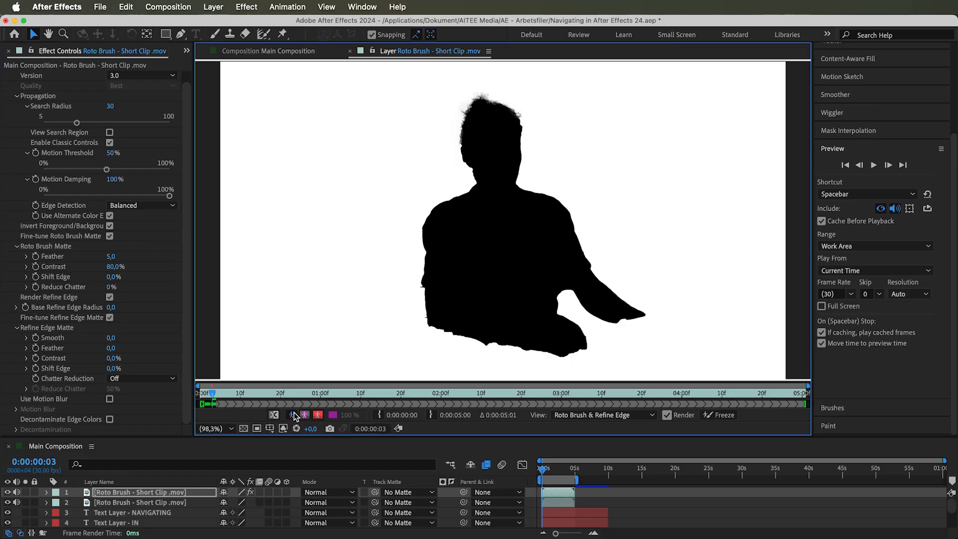
left_click(292, 415)
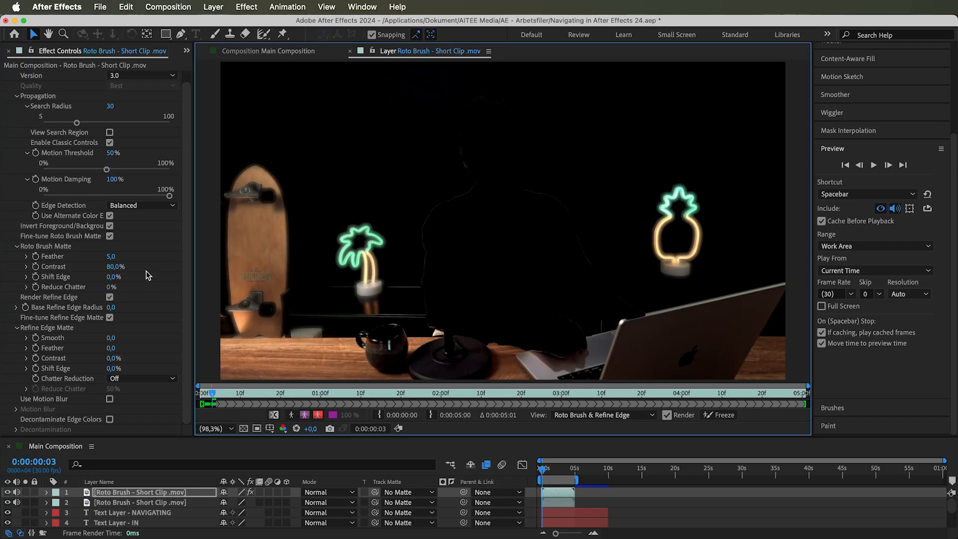
left_click(110, 226)
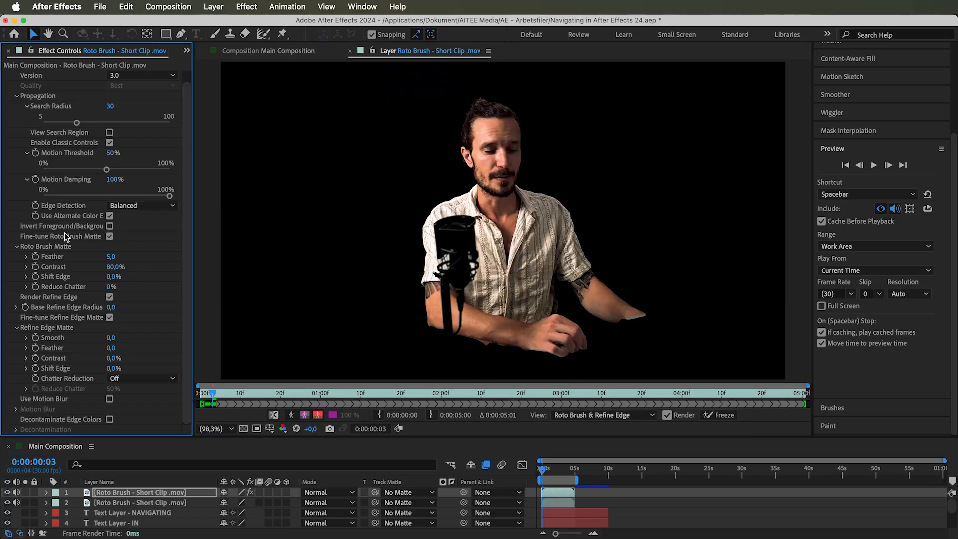
Toggle Fine-tune Roto Brush Matte off and back on
left_click(110, 236)
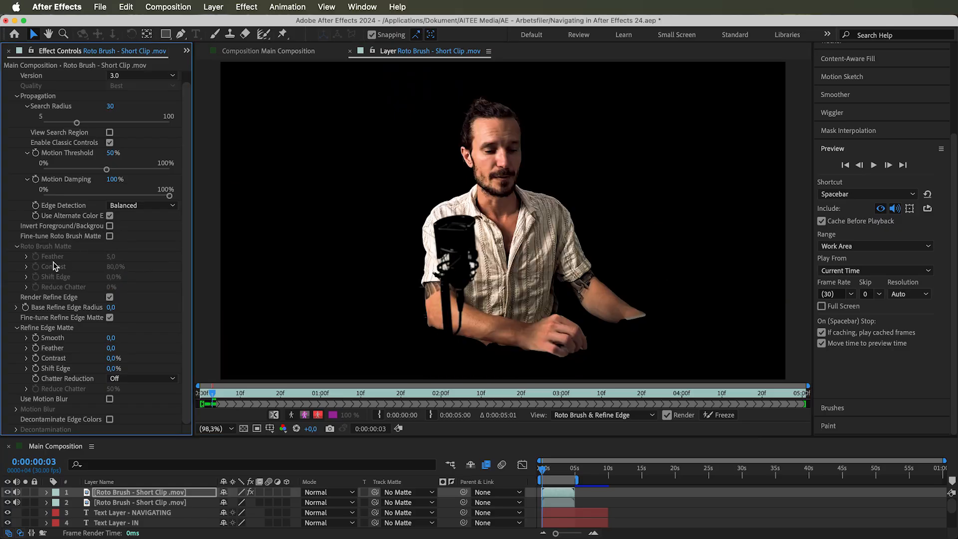
left_click(110, 236)
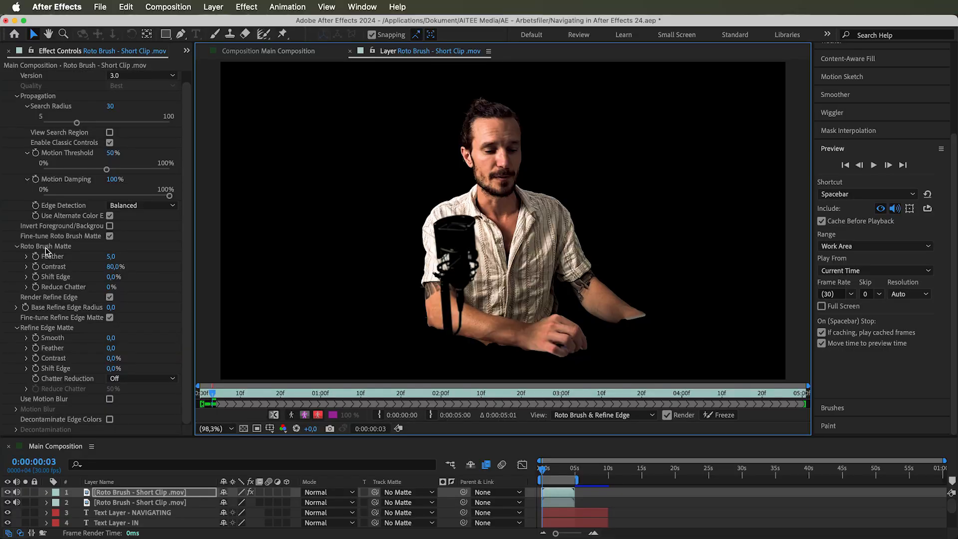
Experiment with the Roto Brush Matte Feather and Contrast, returning them to 5 and 80%
left_click(108, 256)
left_click_drag(301, 253, 742, 251)
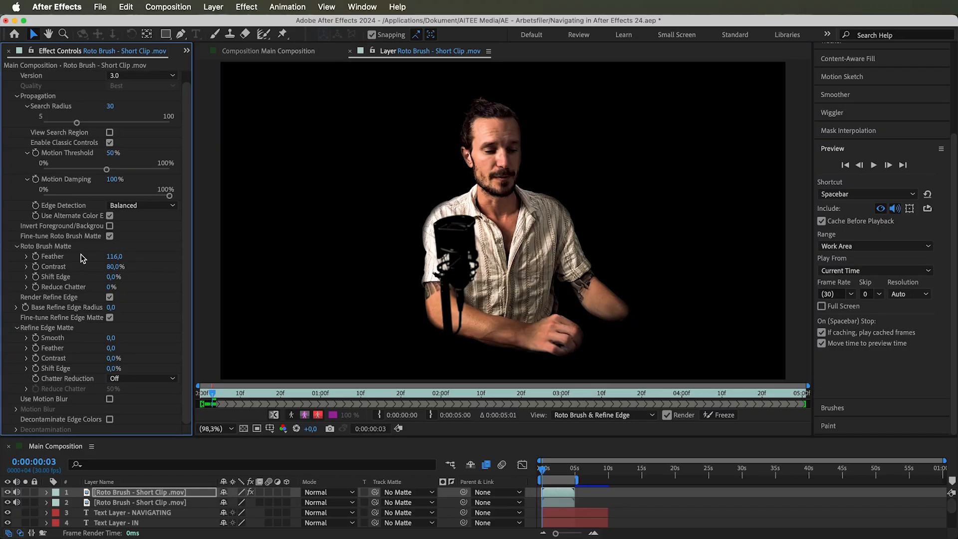
type("5")
key("Return")
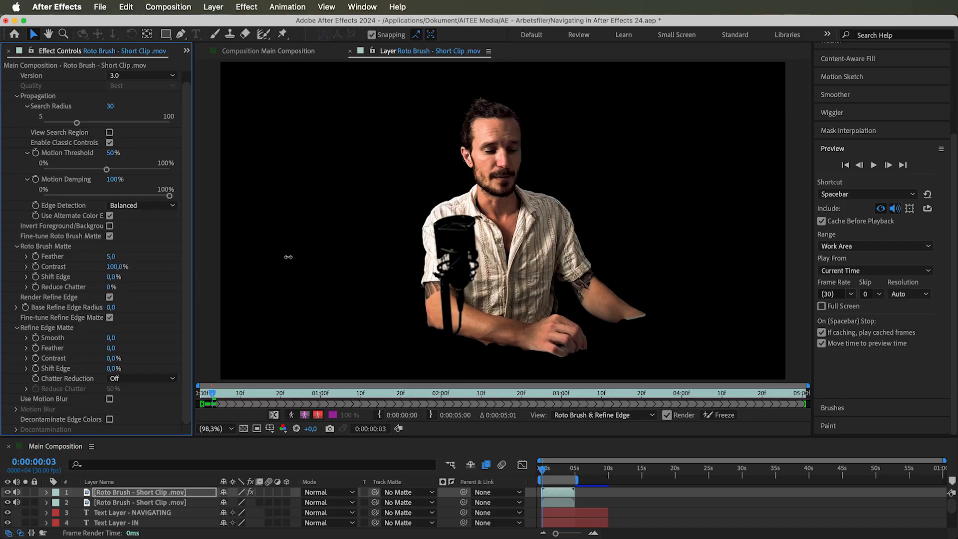
type("0")
key("Return")
Set the Roto Brush Matte Shift Edge to -100% while comparing the alpha and alpha boundary views
left_click_drag(77, 283, 36, 286)
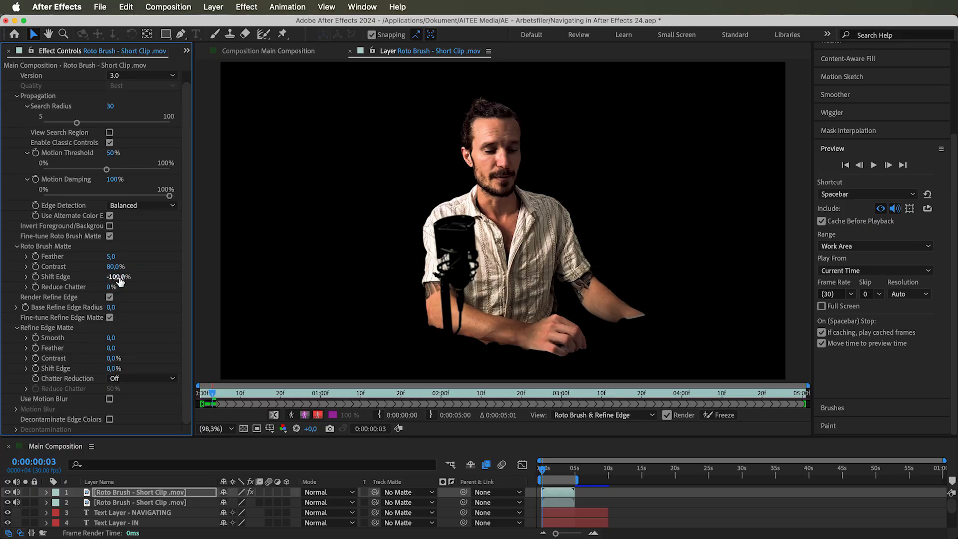
left_click_drag(129, 276, 255, 269)
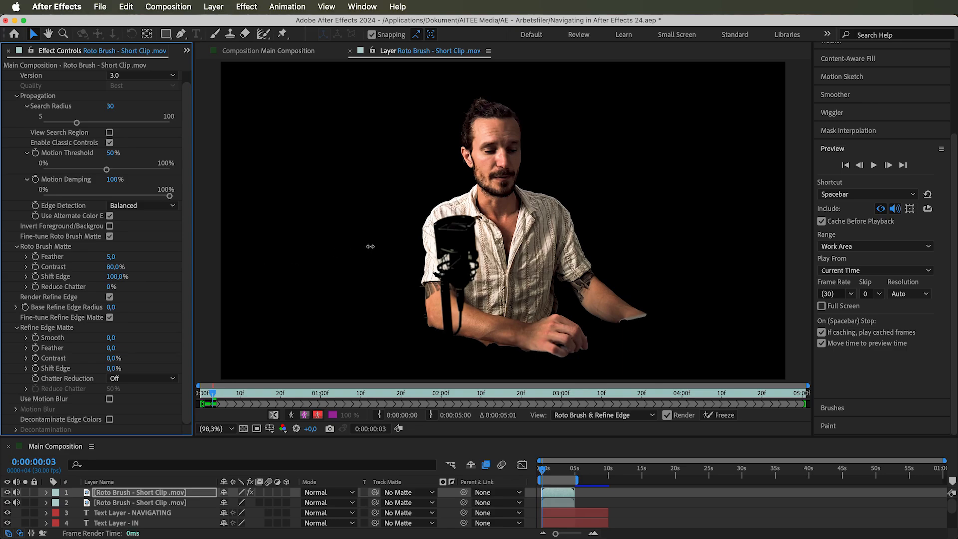
left_click(291, 415)
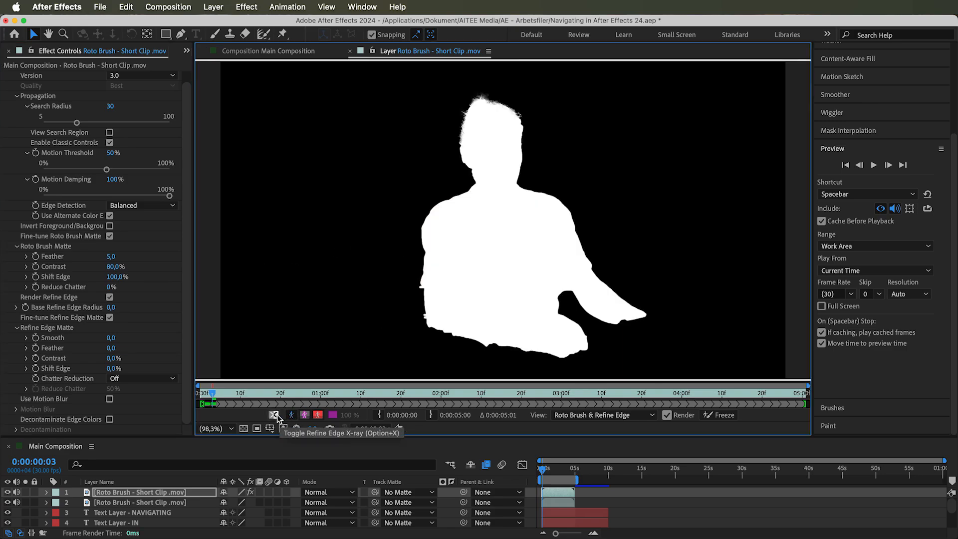
left_click(304, 416)
left_click_drag(120, 278, 3, 287)
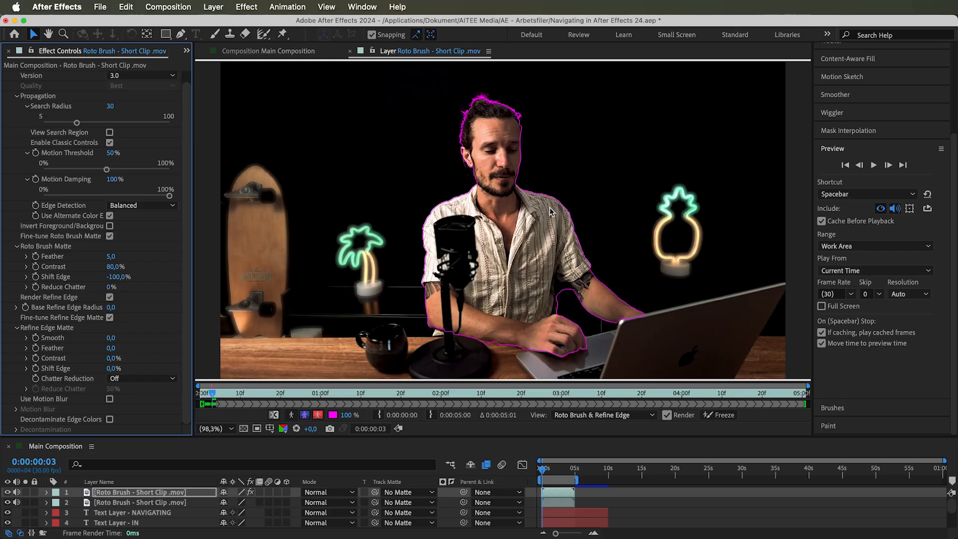
Set the Roto Brush Matte Shift Edge back to 0% while switching the alpha view on and off
left_click(291, 414)
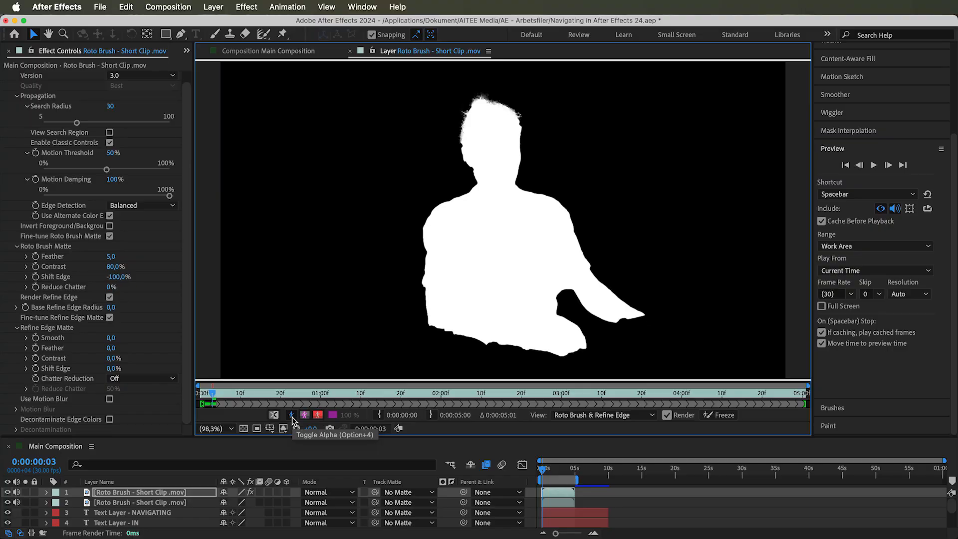
left_click(292, 417)
key("super+z")
key("super+shift+z")
key("super+z")
left_click(113, 277)
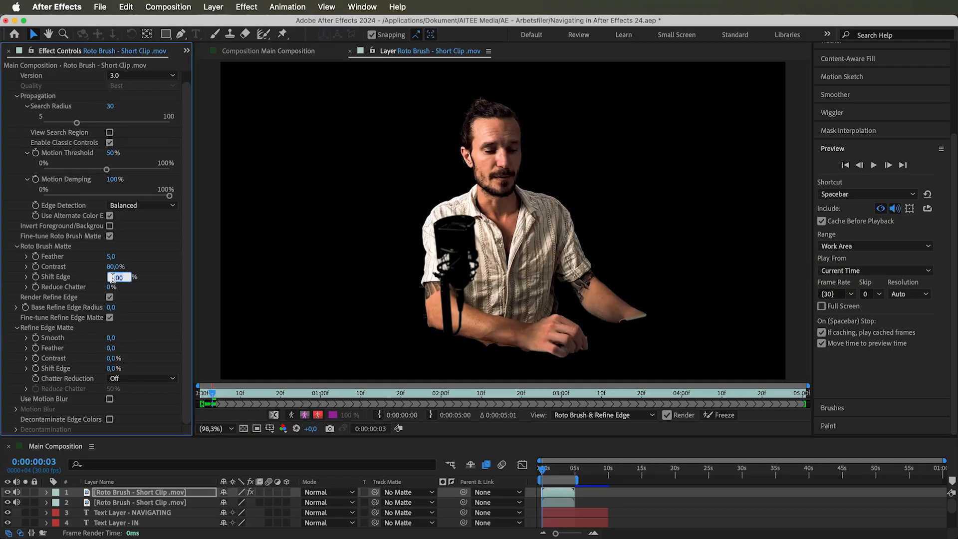
type("0")
key("Return")
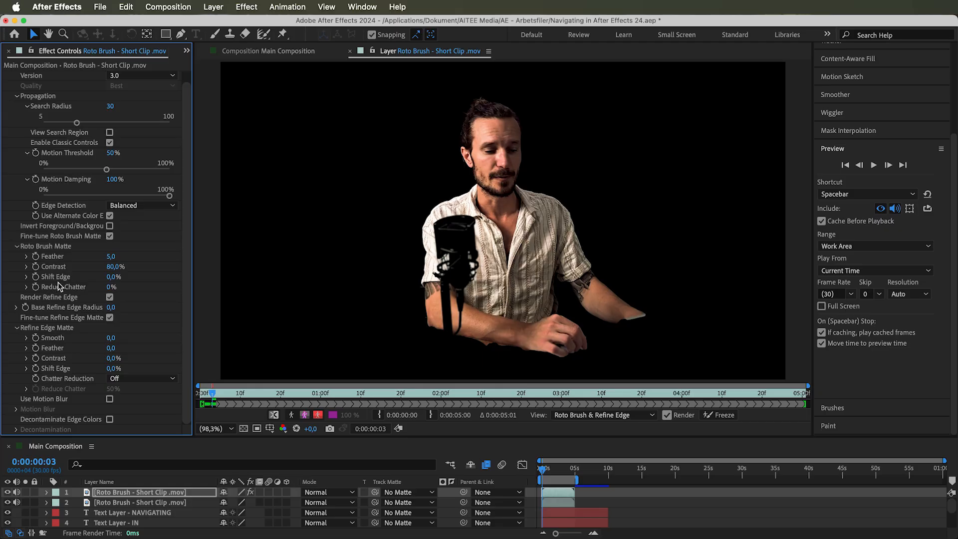
Zoom in on the presenter's head and adjust Roto Brush Matte Reduce Chatter, settling at 50% in alpha view
left_click(64, 34)
left_click(481, 104)
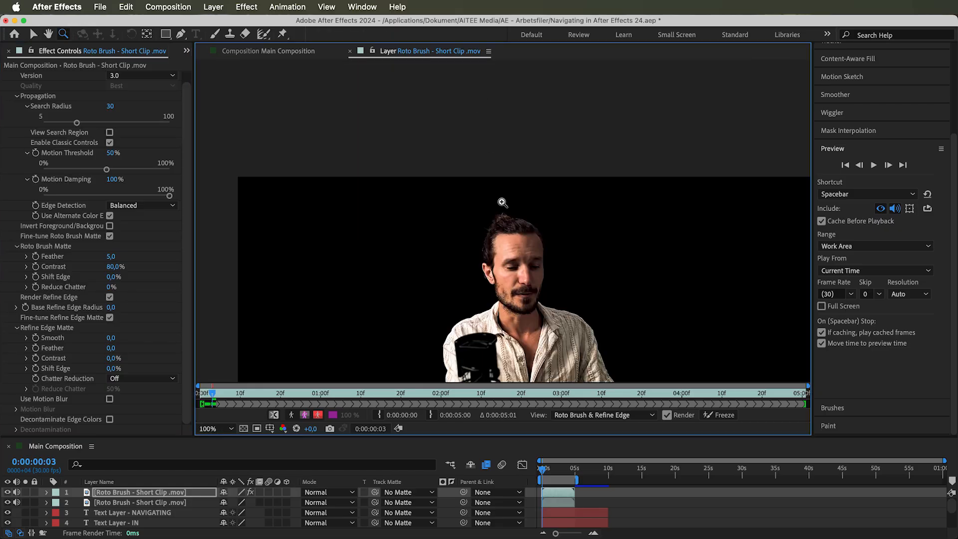
left_click(502, 202)
key("v")
left_click_drag(106, 288, 123, 288)
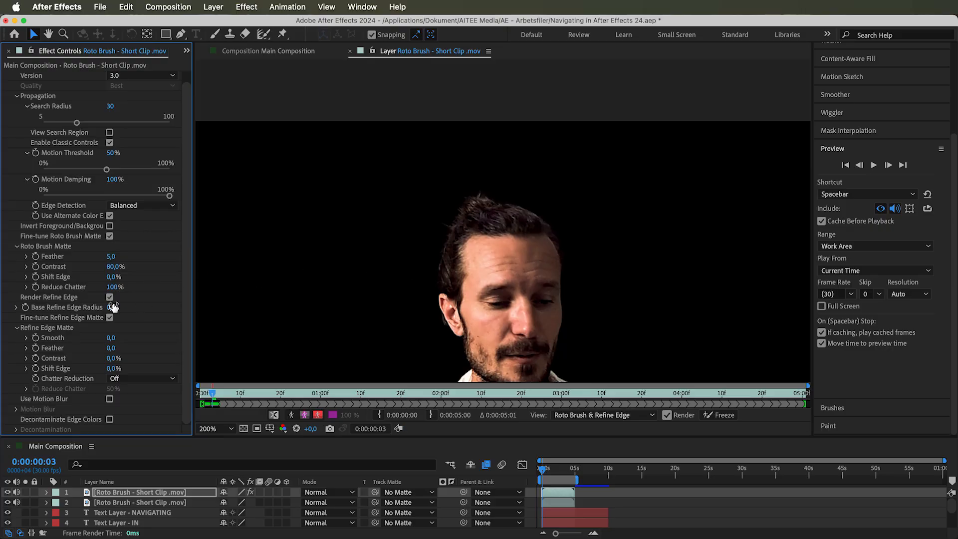
left_click(292, 415)
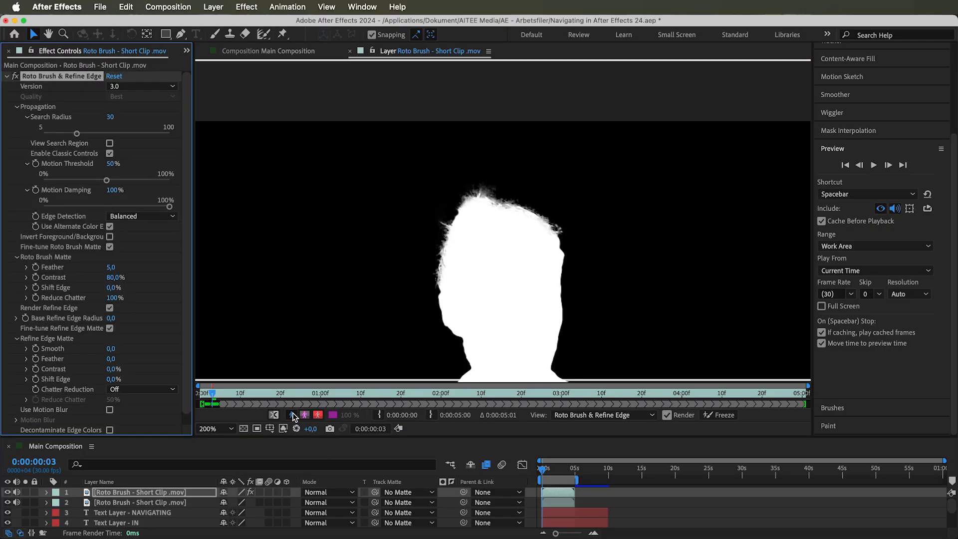
key("super+z")
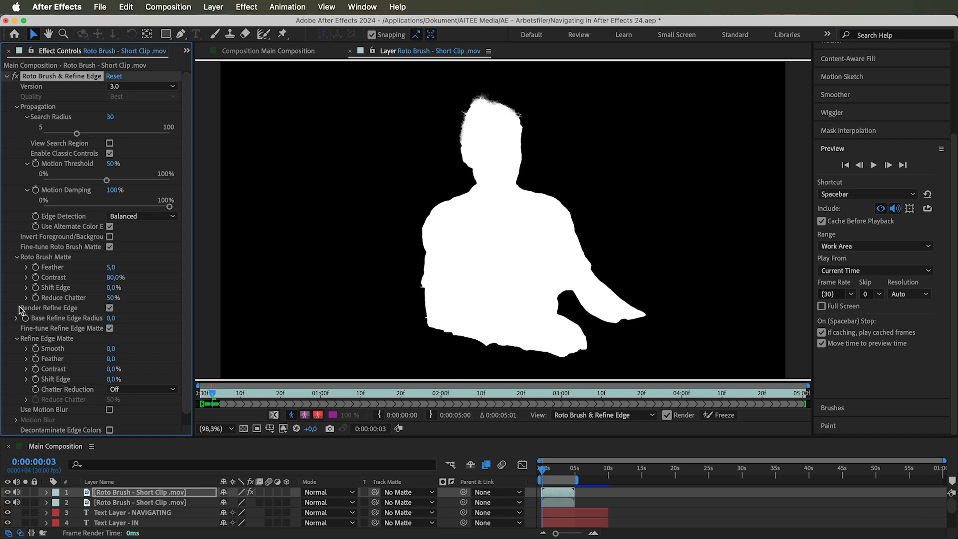
Toggle Render Refine Edge off and on, then set the Base Refine Edge Radius to 2 after trying a larger value
left_click(110, 308)
left_click(110, 308)
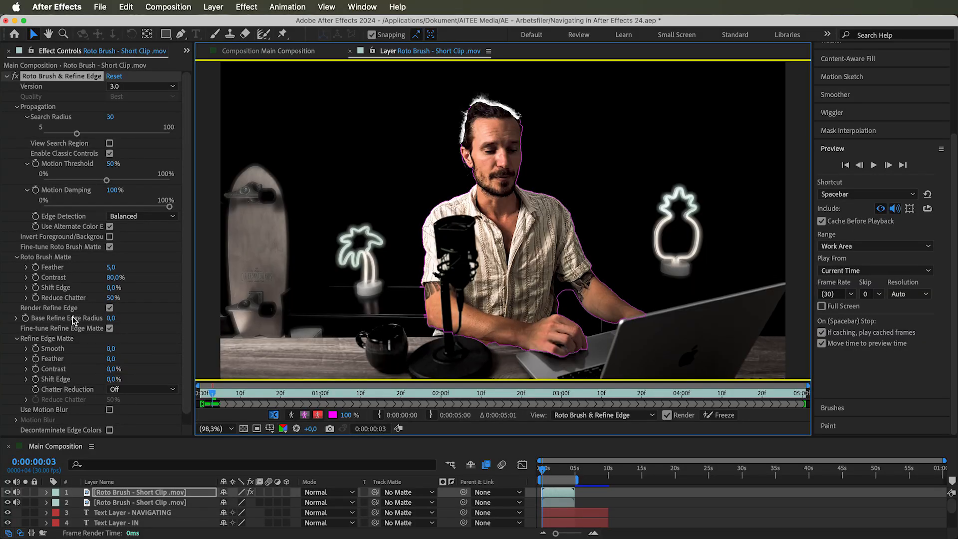
left_click_drag(112, 318, 295, 307)
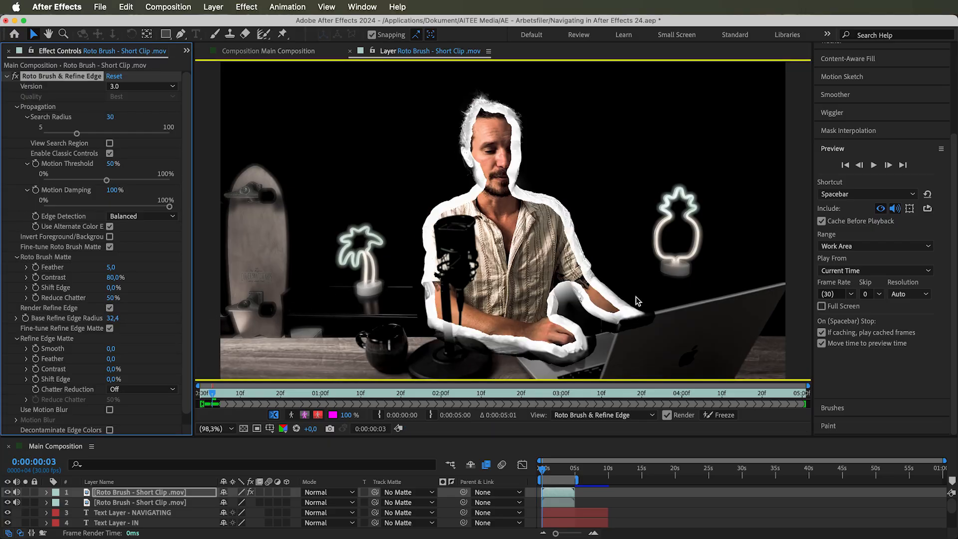
left_click(111, 318)
type("2")
key("Return")
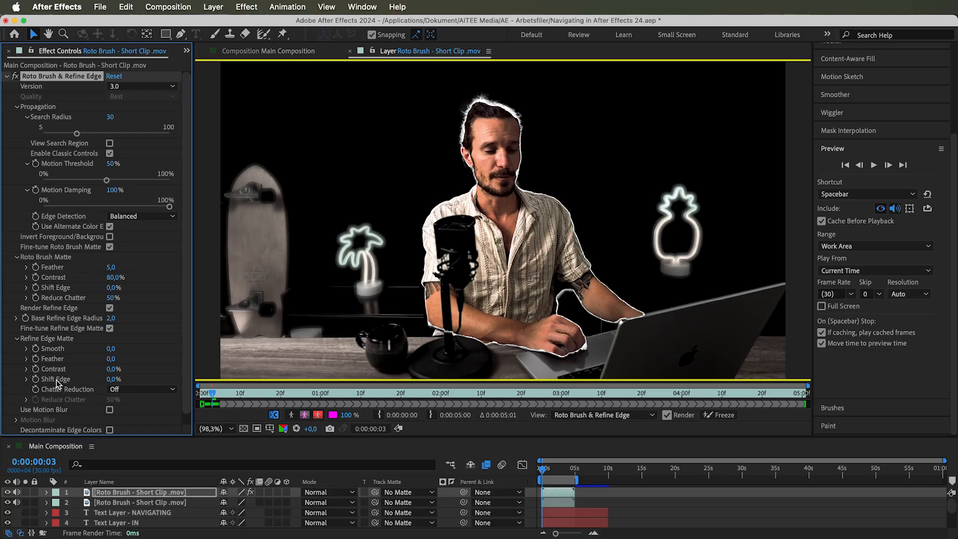
Experiment with the Refine Edge Matte Smooth, Feather, Contrast and Shift Edge values, undoing each change
left_click_drag(110, 349, 176, 350)
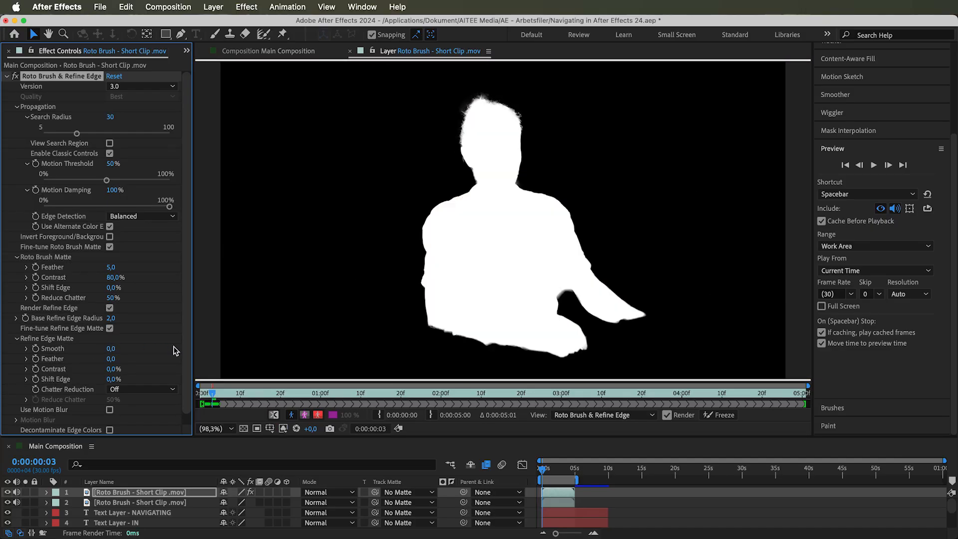
left_click_drag(111, 359, 204, 369)
key("super+z")
left_click_drag(110, 370, 151, 384)
key("super+z")
key("super+shift+z")
key("super+z")
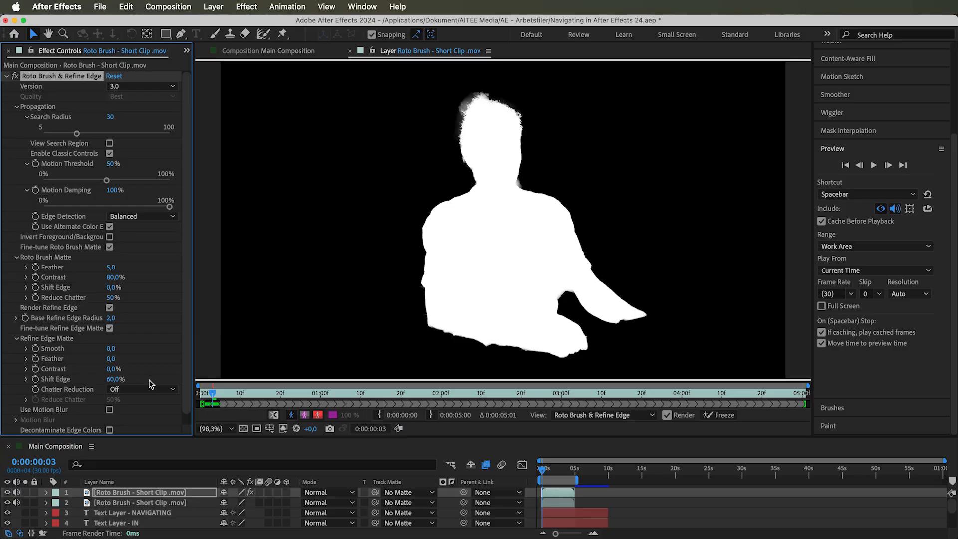
key("super+z")
Try Refine Edge Chatter Reduction as More Detailed, then set it to Smoother (Slower), comparing in alpha view
left_click(274, 414)
left_click(84, 394)
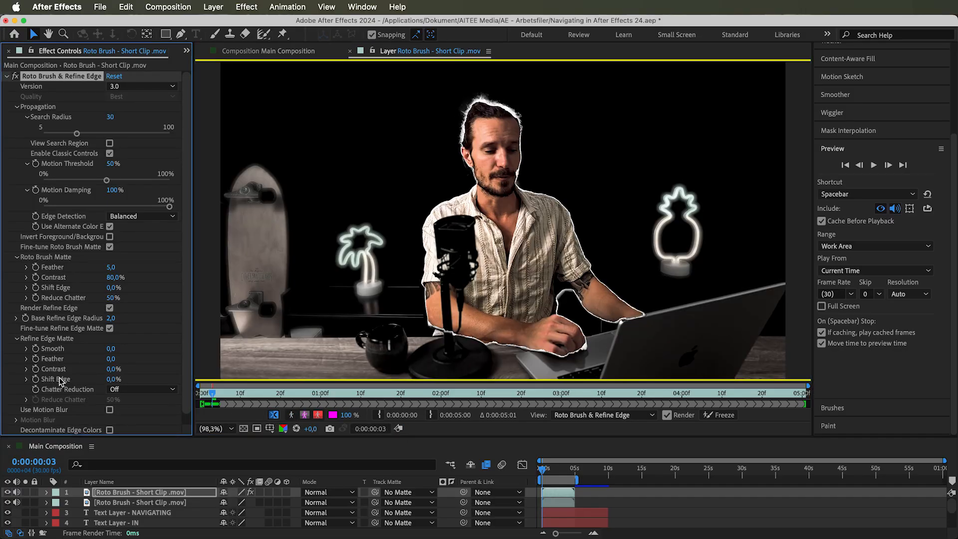
left_click(120, 394)
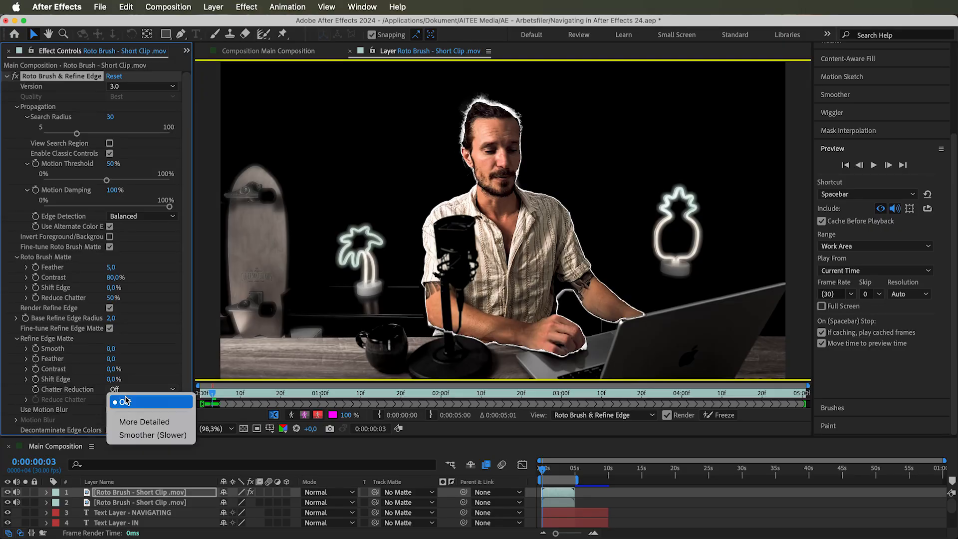
left_click(142, 420)
key("alt+4")
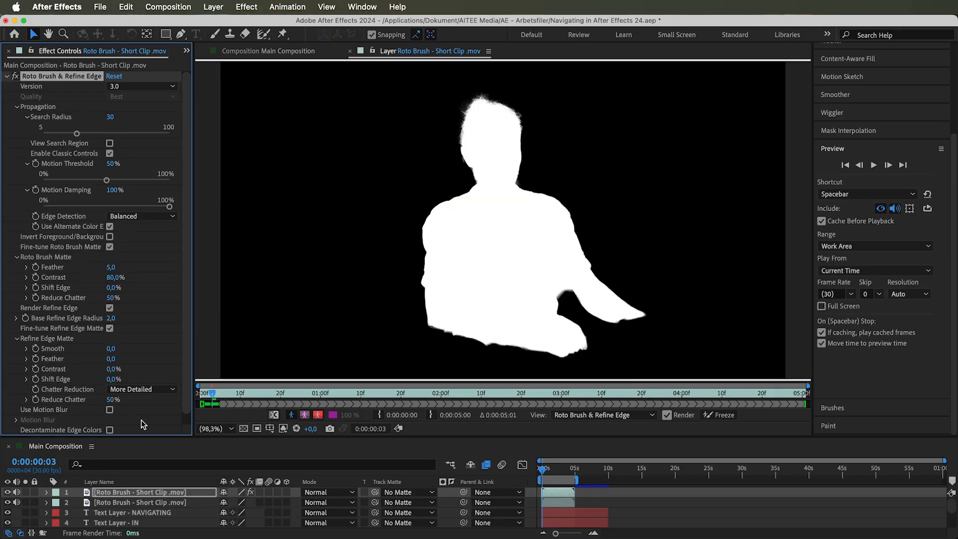
left_click(146, 389)
left_click(144, 434)
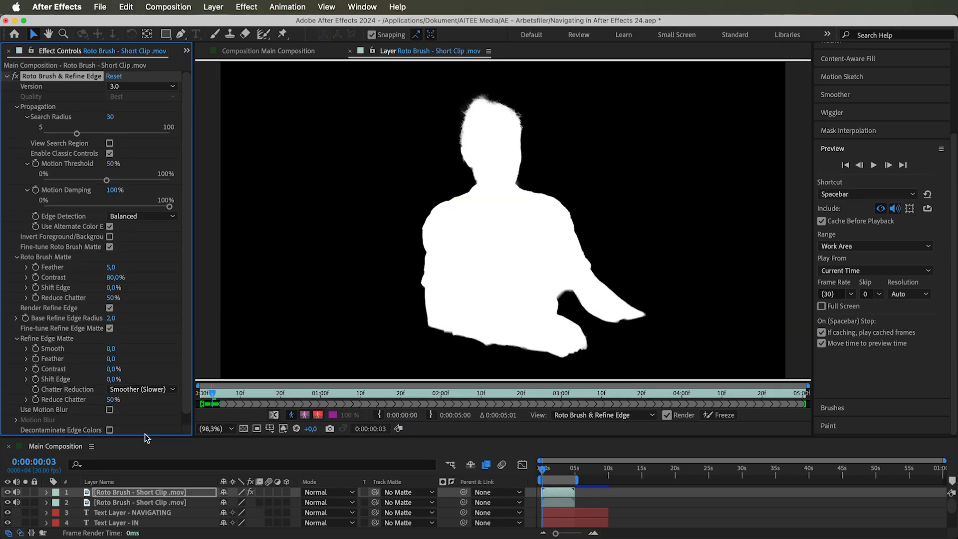
key("alt+4")
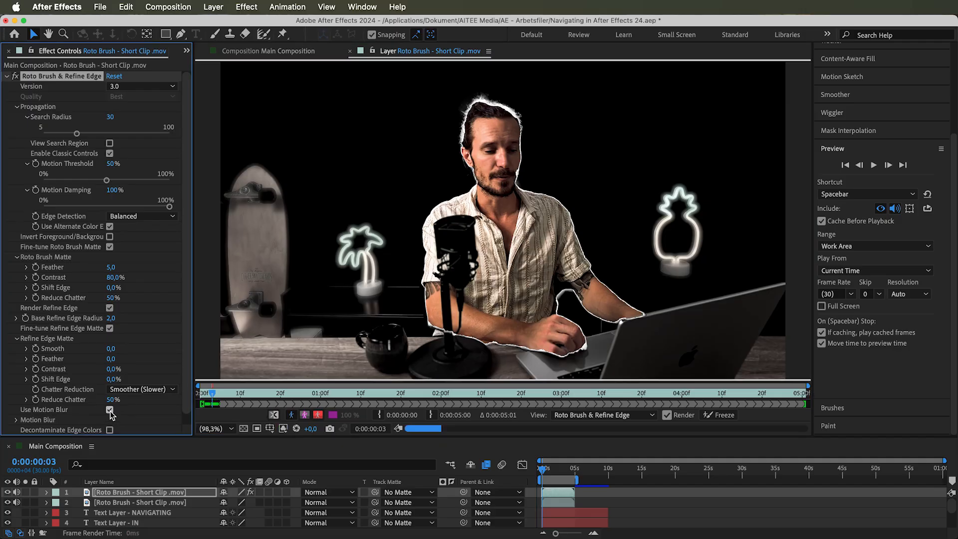
key("alt+4")
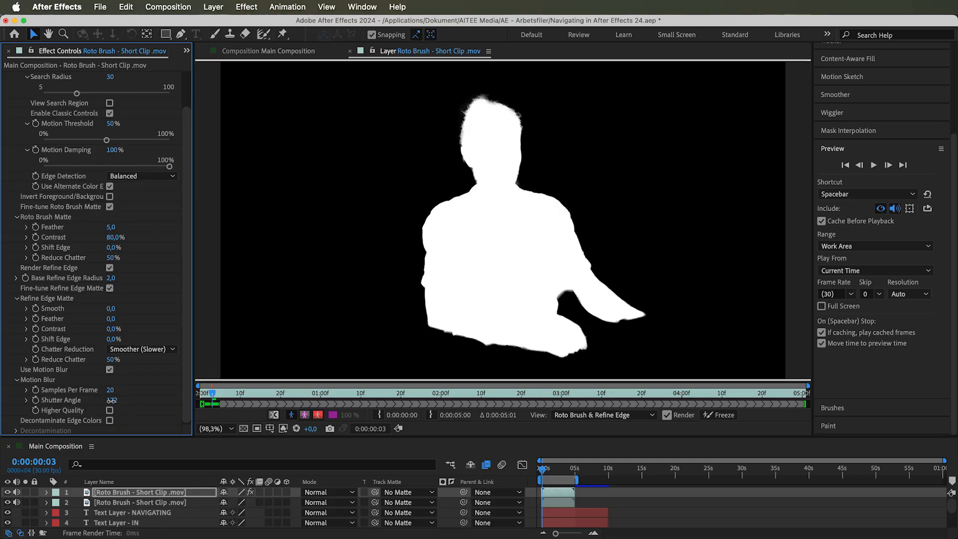
Set the Motion Blur Shutter Angle to 180 and enable Higher Quality
left_click_drag(114, 400, 246, 402)
left_click_drag(309, 396, 116, 404)
left_click(114, 402)
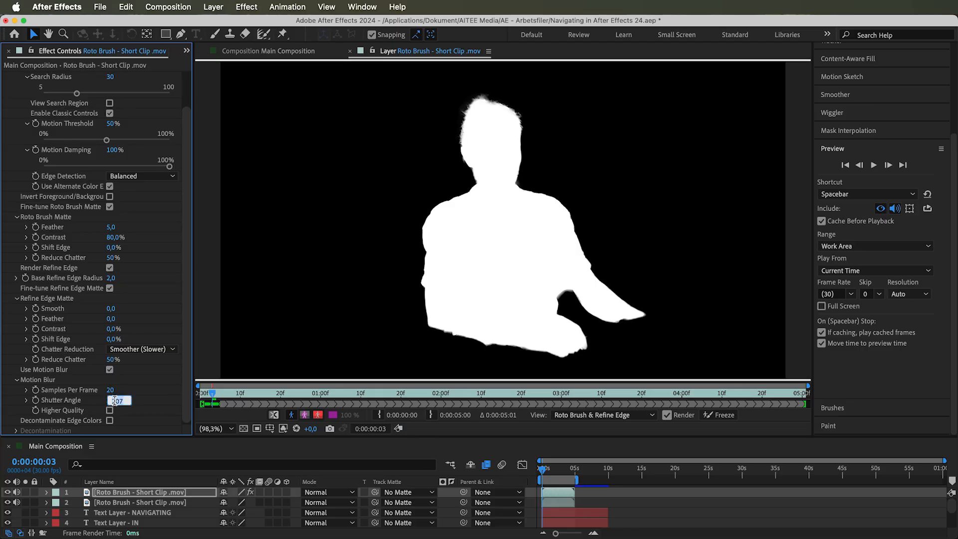
key("Return")
left_click(109, 411)
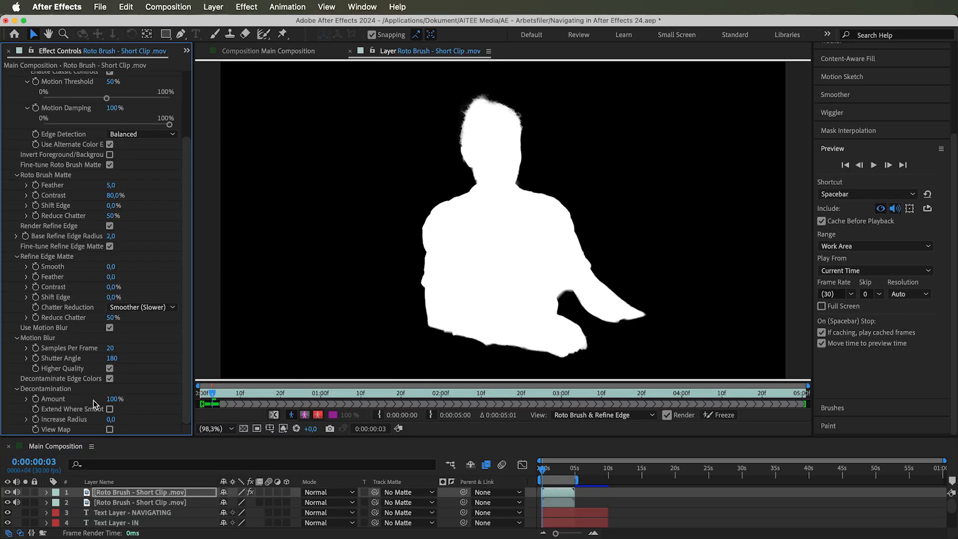
Vary the Decontamination Amount, returning it to 100%, and enable Extend Where Smooth
left_click_drag(155, 397, 114, 398)
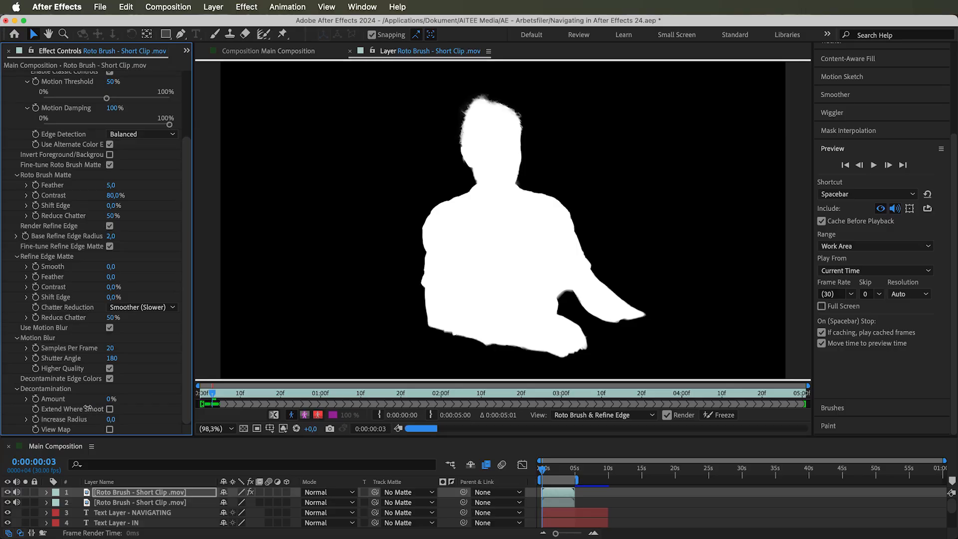
left_click_drag(107, 399, 187, 398)
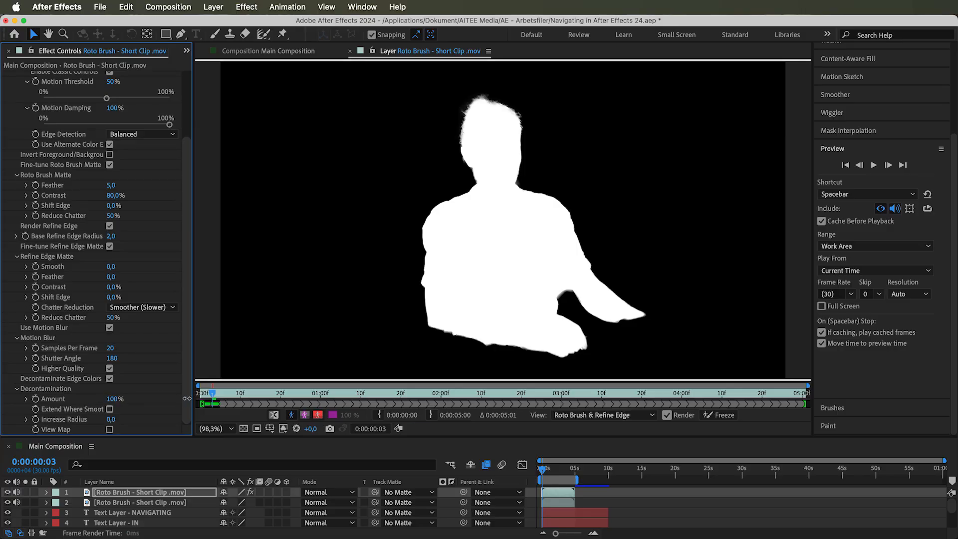
left_click(109, 409)
left_click(276, 414)
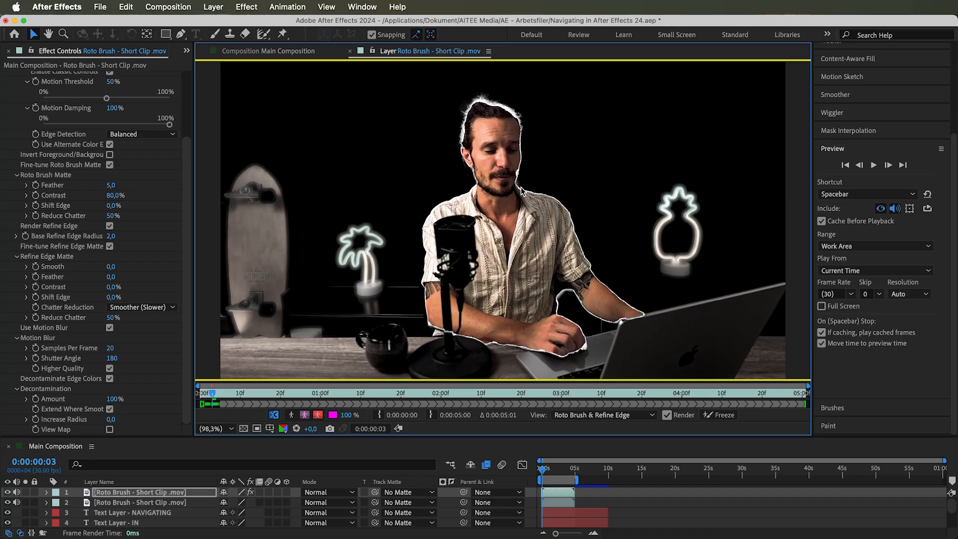
Set the Decontamination Increase Radius to 2 and turn on View Map
left_click(70, 420)
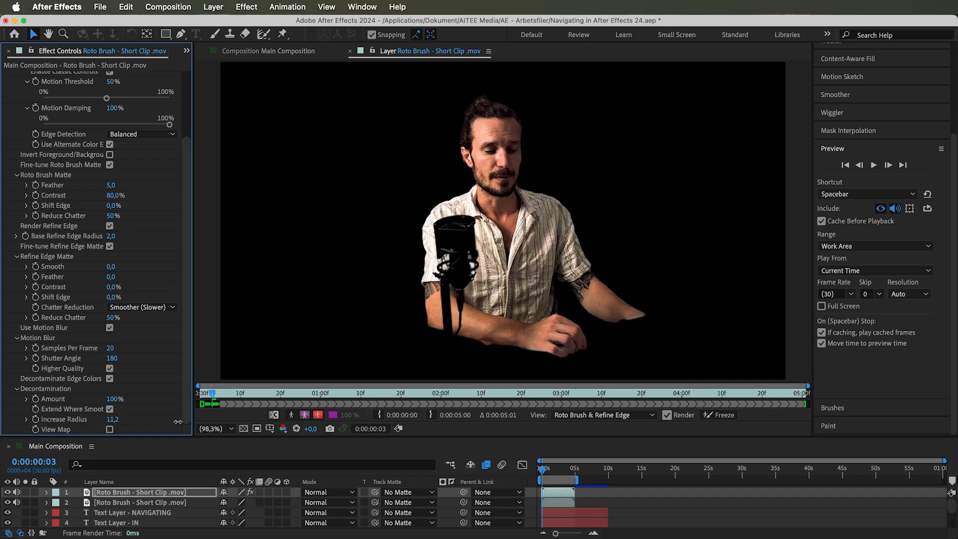
left_click(112, 419)
type("2")
key("Return")
left_click(109, 429)
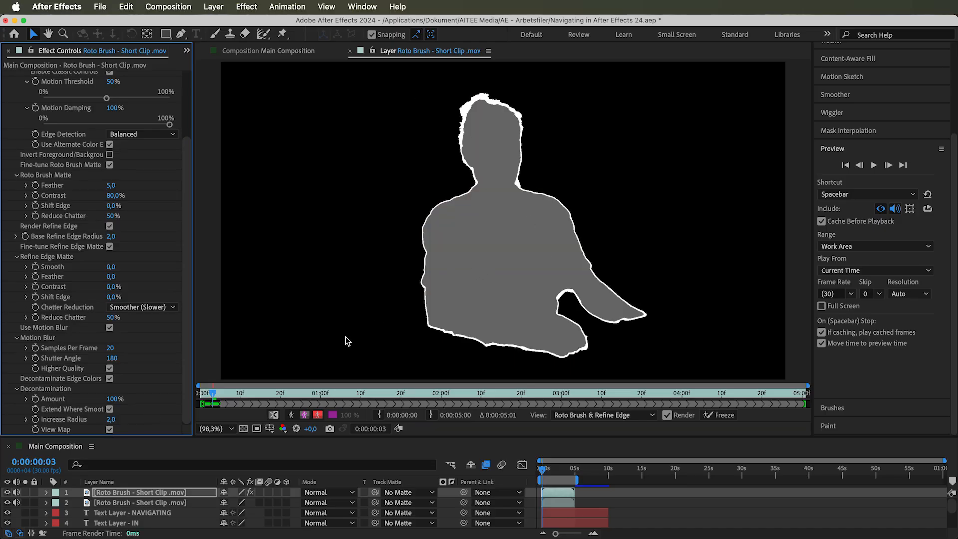
left_click_drag(107, 421, 523, 413)
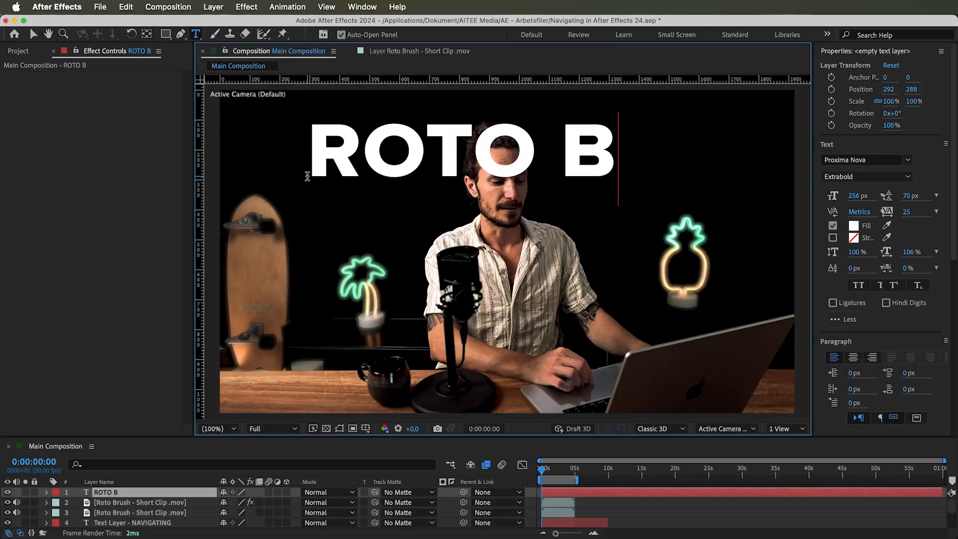
Complete the title text so it reads ROTO BRUSH
type("RUSH")
left_click(601, 502)
key("v")
Reposition the title and move its layer beneath the Roto Brush clip layer, then preview the result
left_click_drag(585, 165, 517, 195)
left_click_drag(130, 492, 126, 507)
key("space")
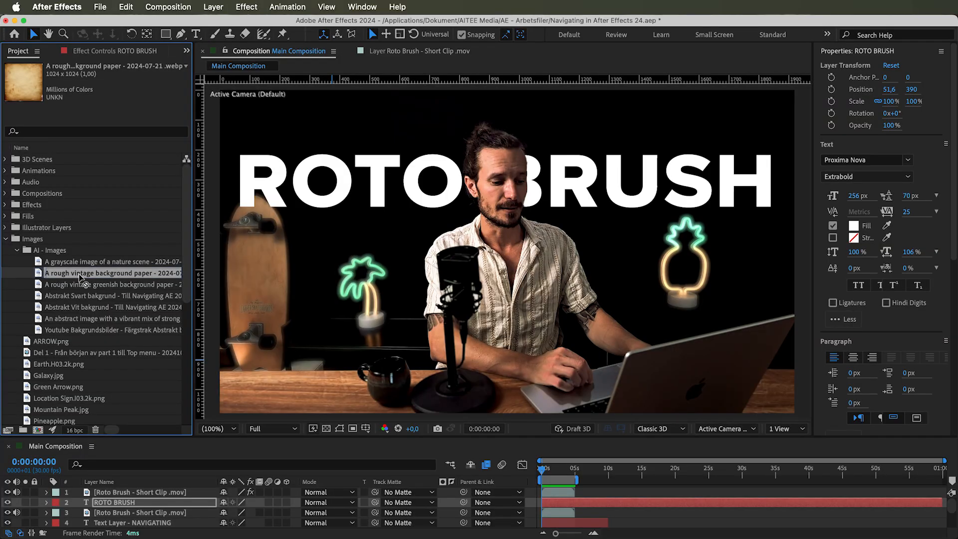
Add the rough vintage background paper image on top, scale it to 192%, and matte it to the Roto Brush clip
left_click_drag(81, 277, 143, 494)
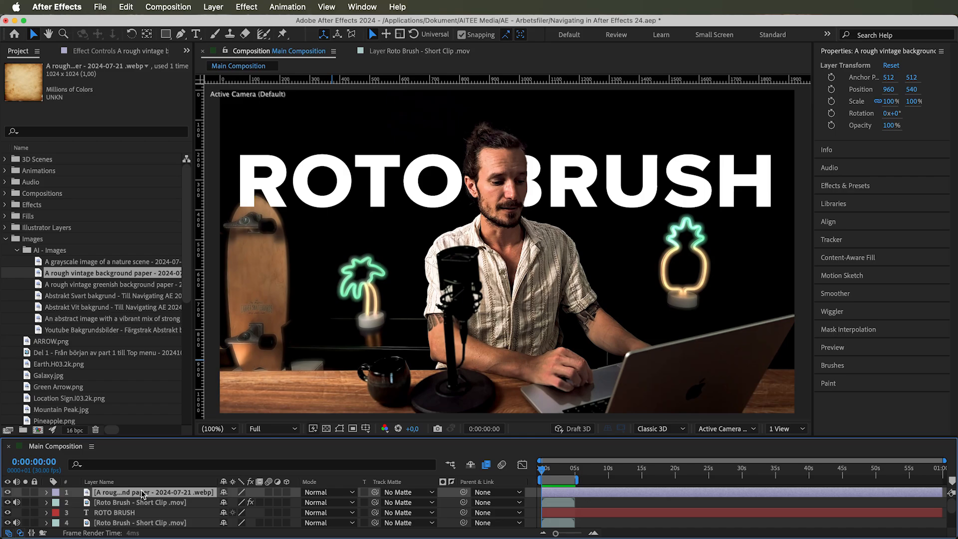
key("s")
left_click_drag(259, 500, 300, 506)
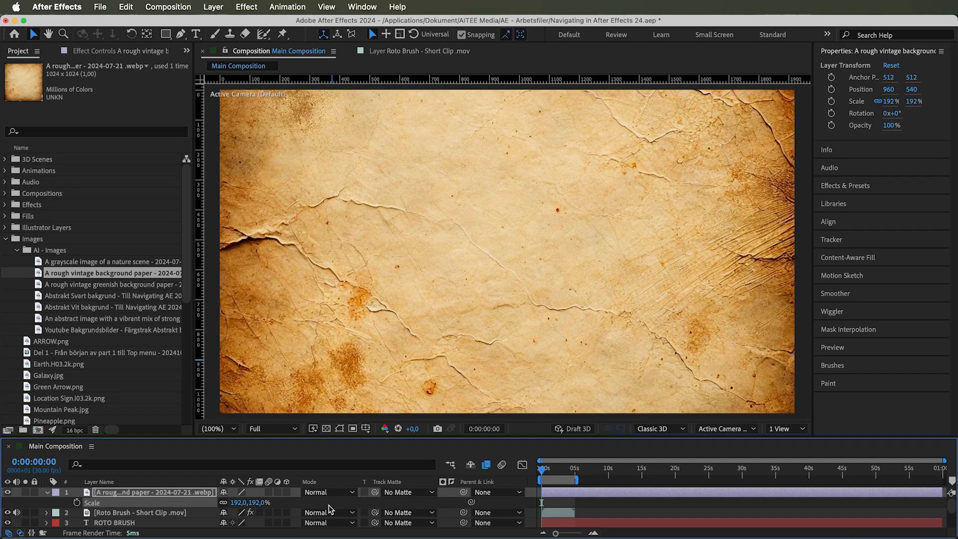
left_click(407, 492)
left_click(448, 341)
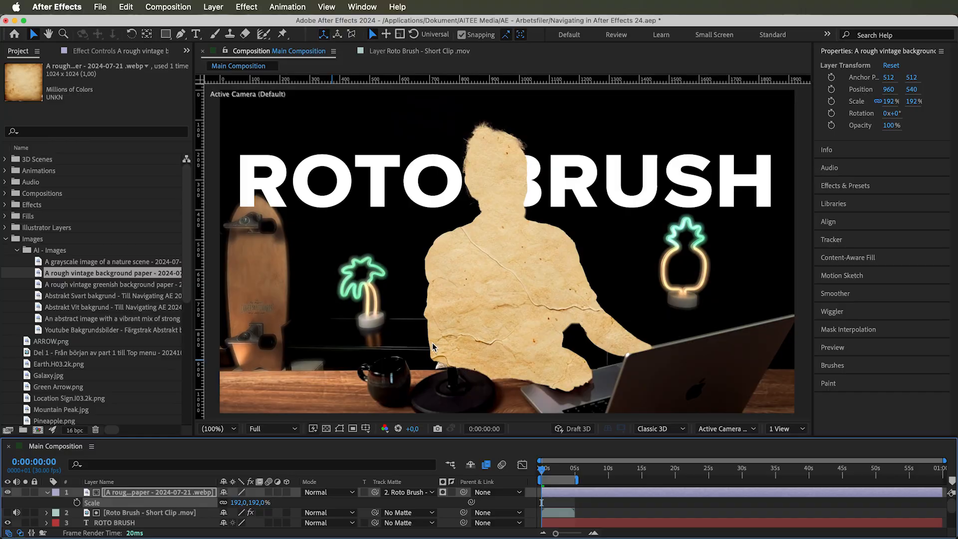
Keyframe the paper's Rotation at the start and enter 1 at 5 seconds, then preview from the beginning
key("r")
left_click(77, 502)
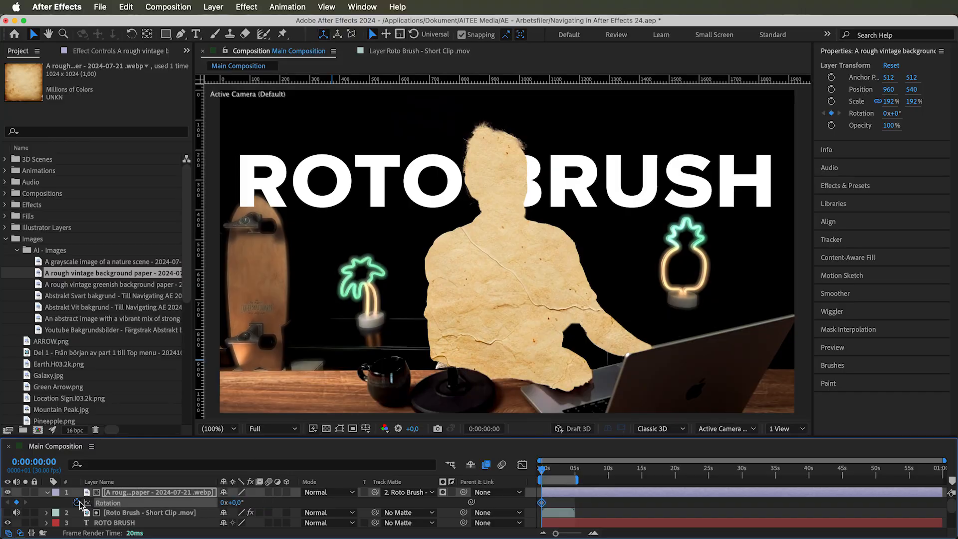
left_click_drag(543, 472, 575, 470)
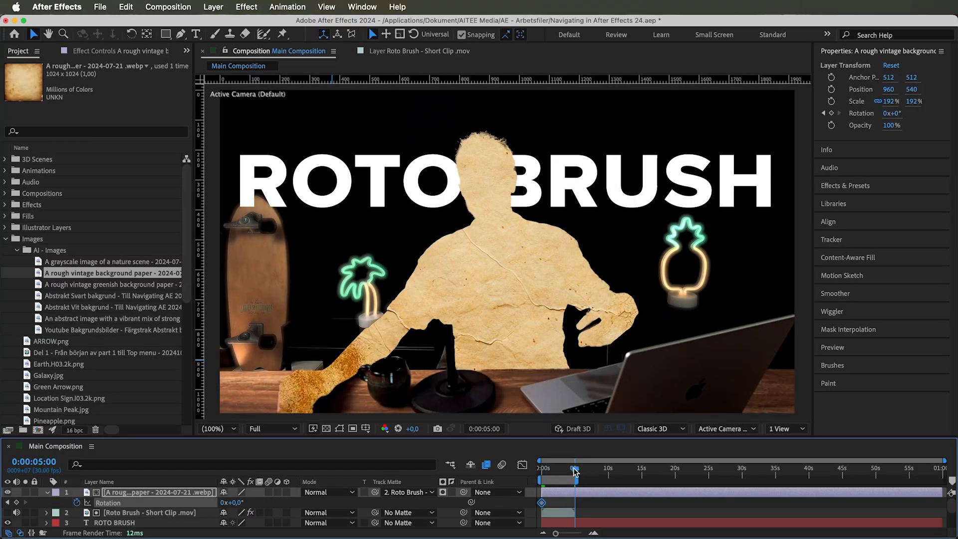
left_click(224, 502)
type("1")
key("Return")
left_click(224, 503)
key("Return")
left_click_drag(575, 470, 541, 471)
key("space")
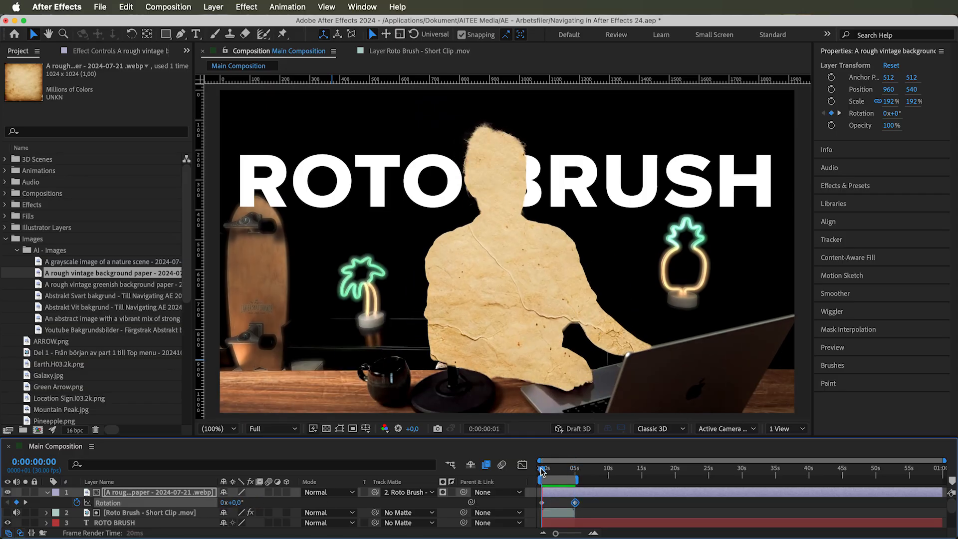